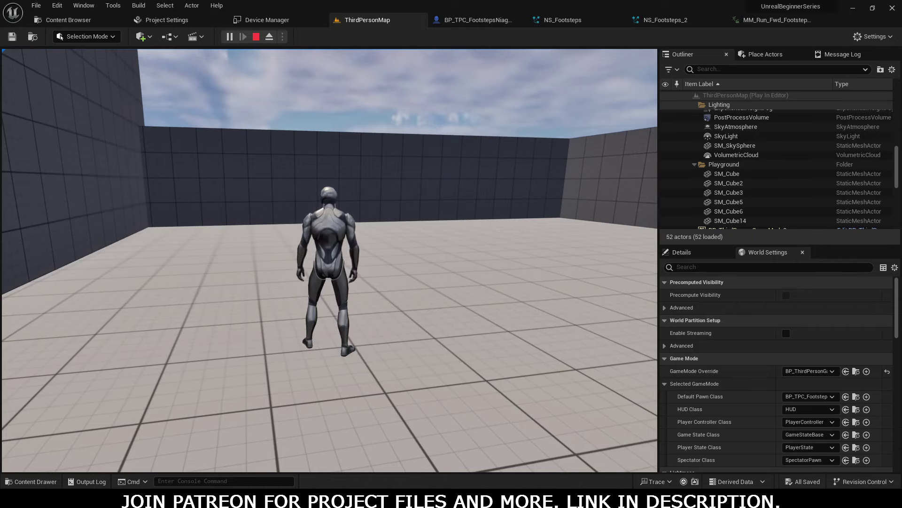
# Play-test the level by running the character across the floor and past the surface samples, and end the session.
pyautogui.press('Escape')
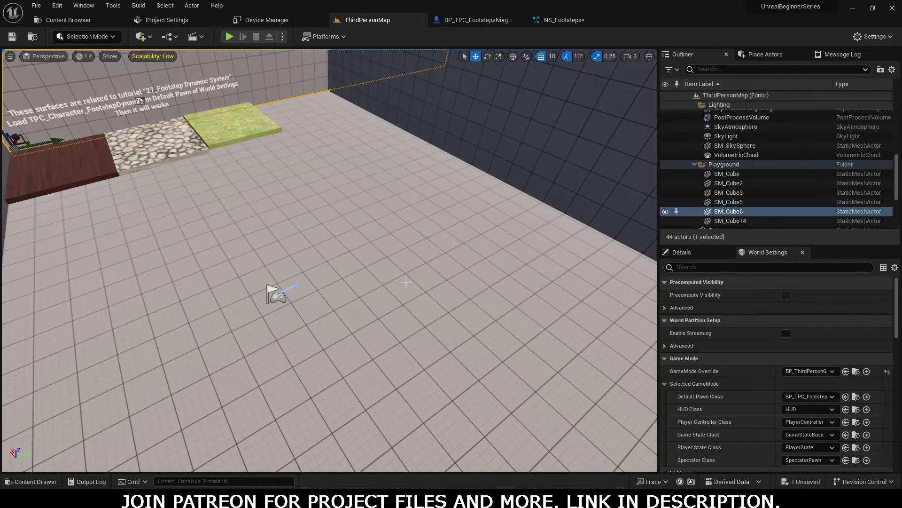
pyautogui.click(229, 36)
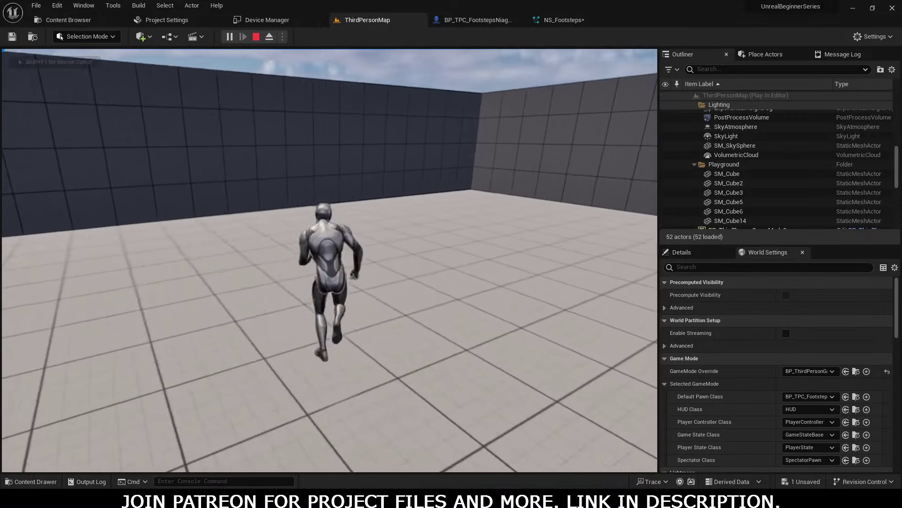
pyautogui.press('w')
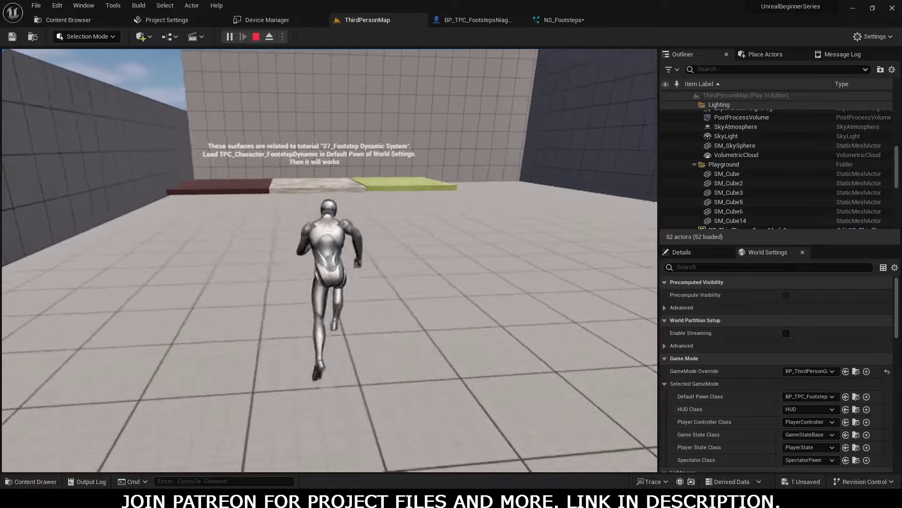
pyautogui.press('w')
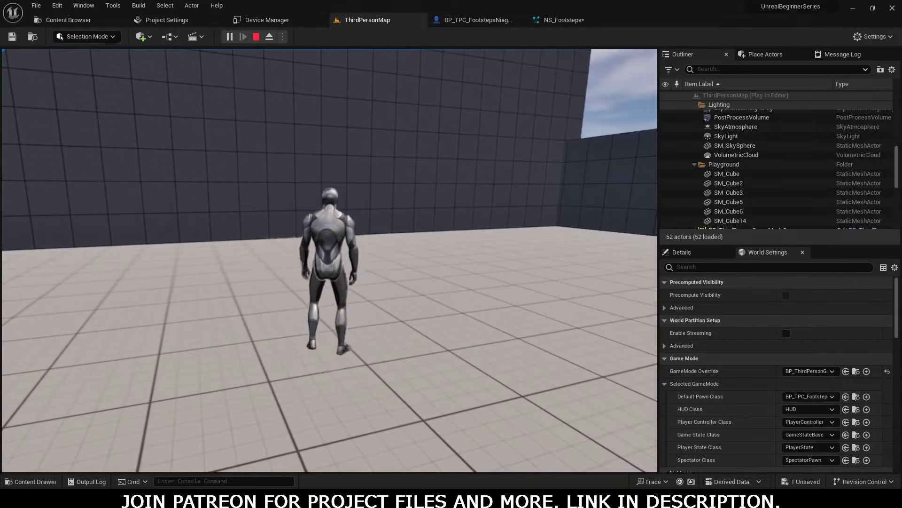
pyautogui.press('w')
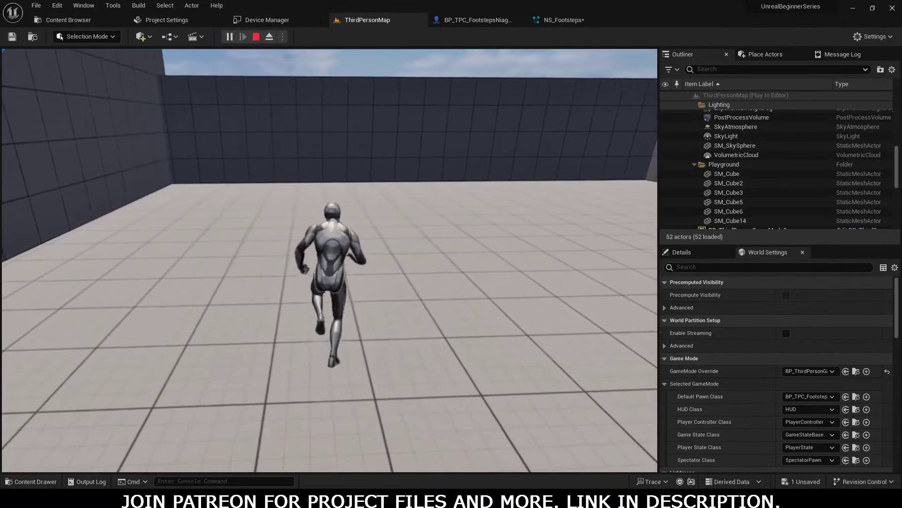
pyautogui.press('w')
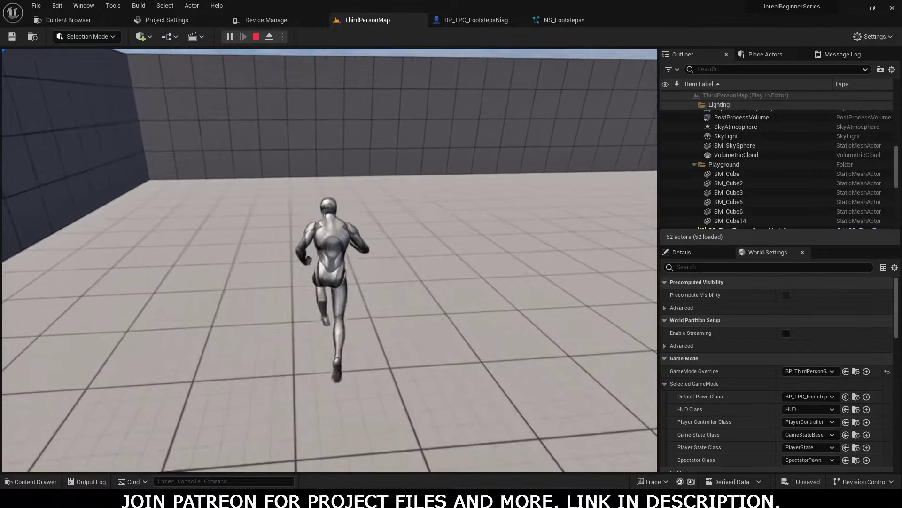
pyautogui.press('w')
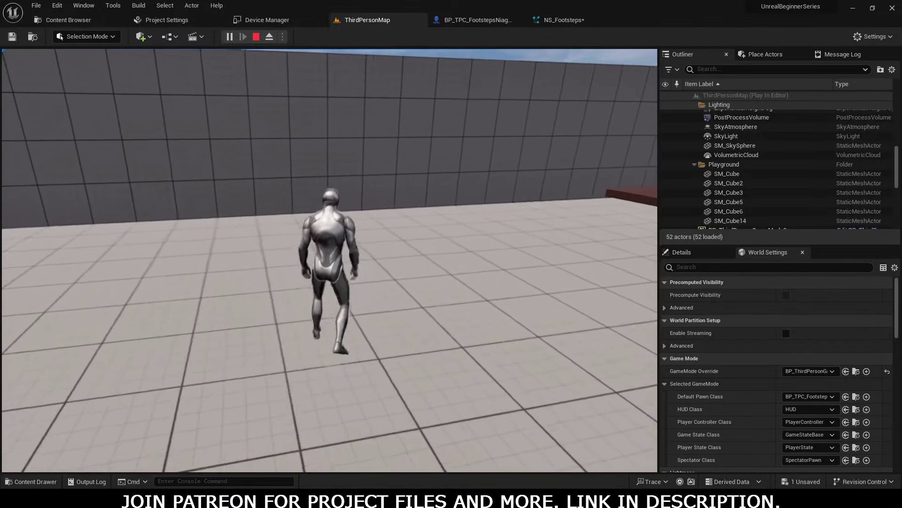
pyautogui.press('w')
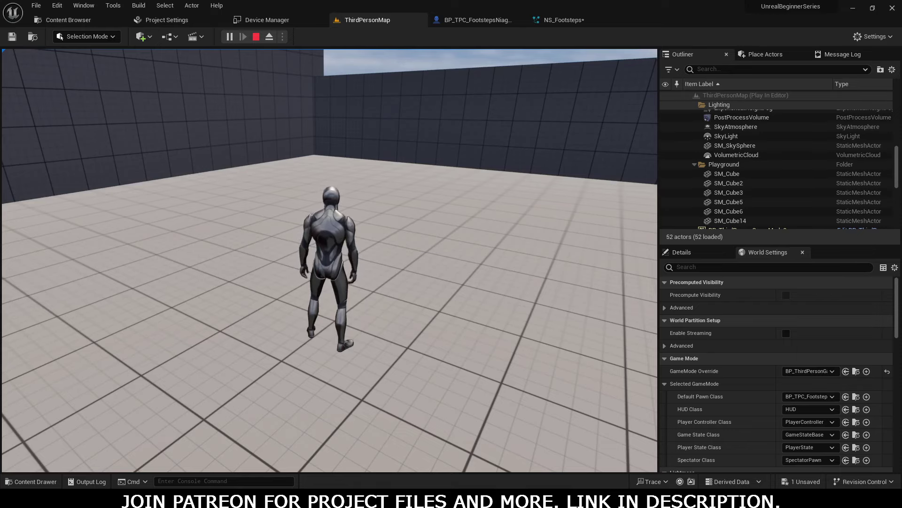
pyautogui.press('Escape')
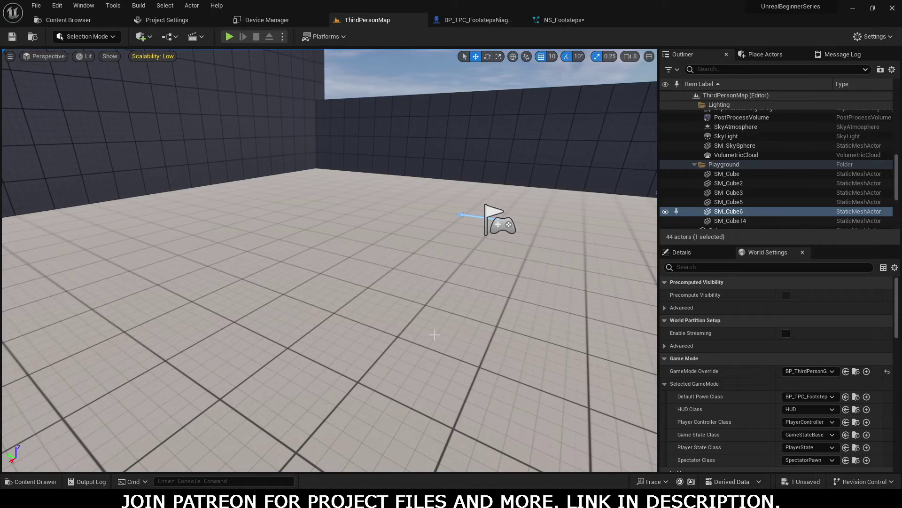
# Create a Niagara system in the 29_FootstepsNiagara folder from selected emitters, using the Empty emitter template.
pyautogui.moveTo(437, 333)
pyautogui.mouseDown(button='right')
pyautogui.moveTo(461, 318)
pyautogui.moveTo(446, 333)
pyautogui.mouseUp(button='right')
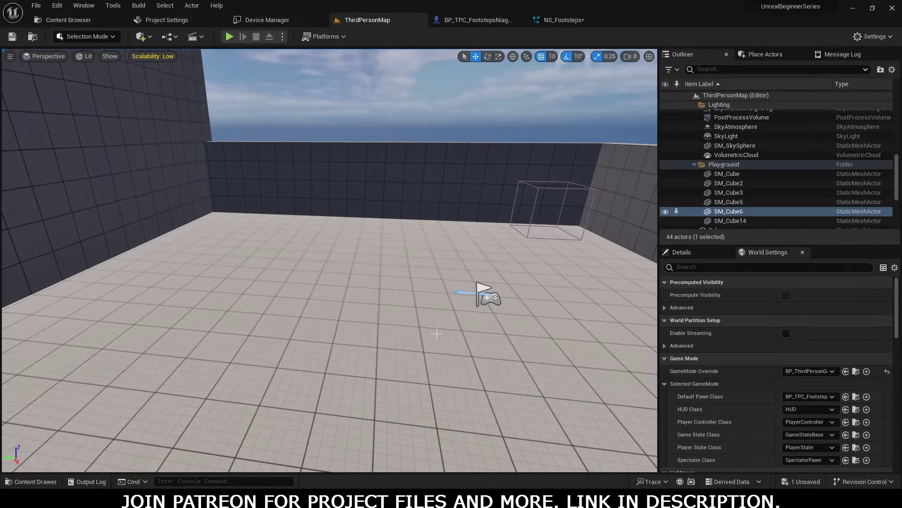
pyautogui.hotkey('ctrl', 'space')
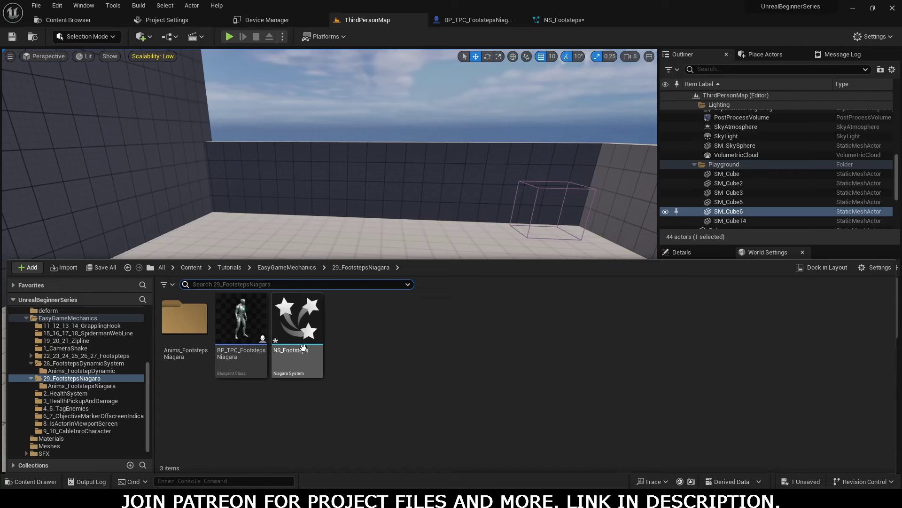
pyautogui.moveTo(296, 341)
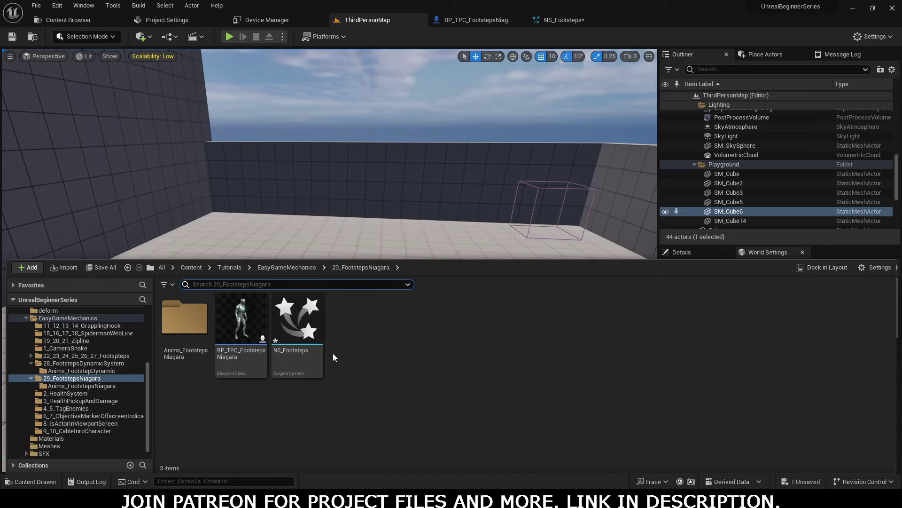
pyautogui.rightClick(356, 346)
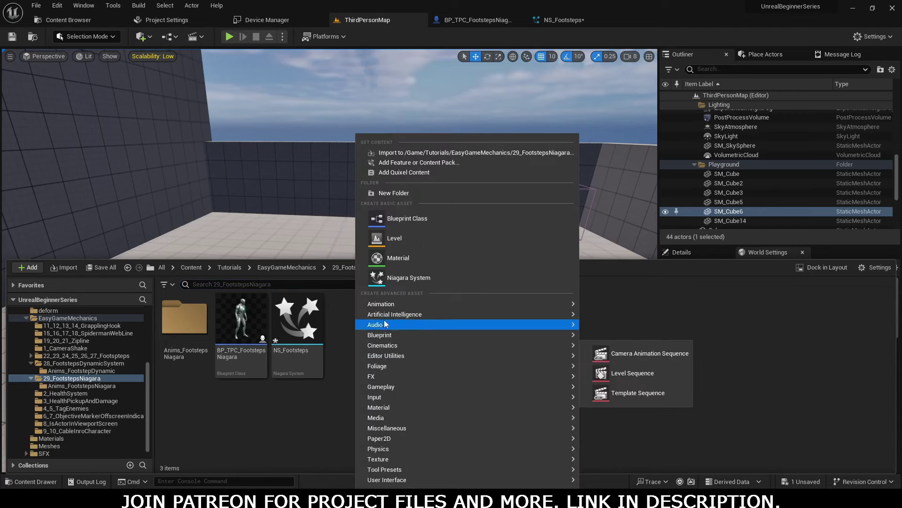
pyautogui.click(401, 279)
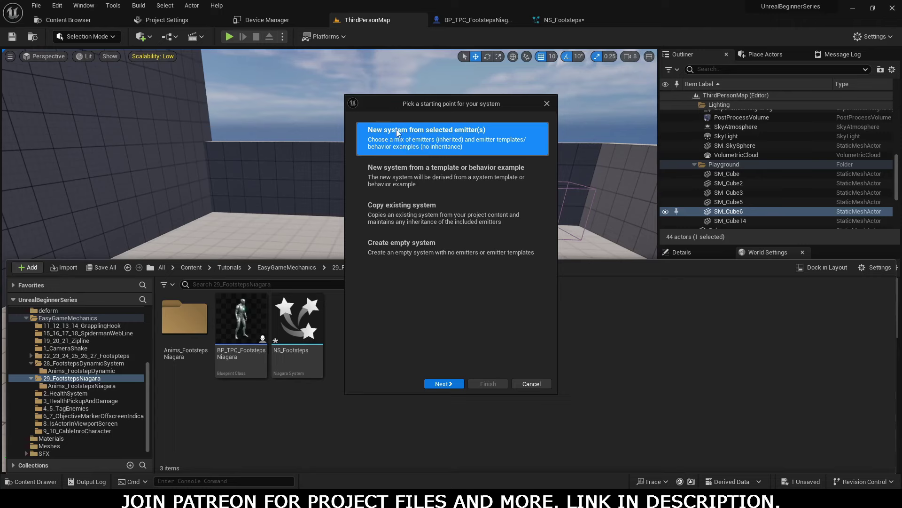
pyautogui.click(444, 384)
pyautogui.scroll(-2, 455, 277)
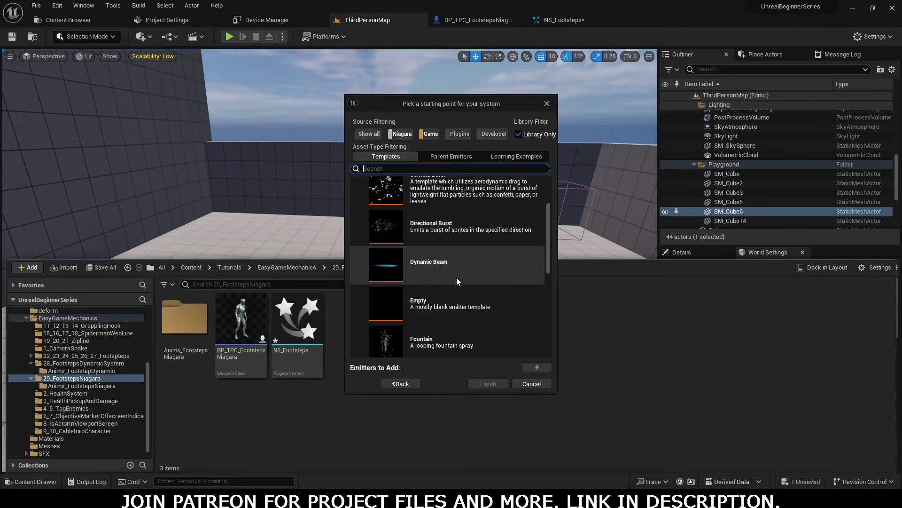
pyautogui.scroll(-2, 456, 277)
pyautogui.click(421, 259)
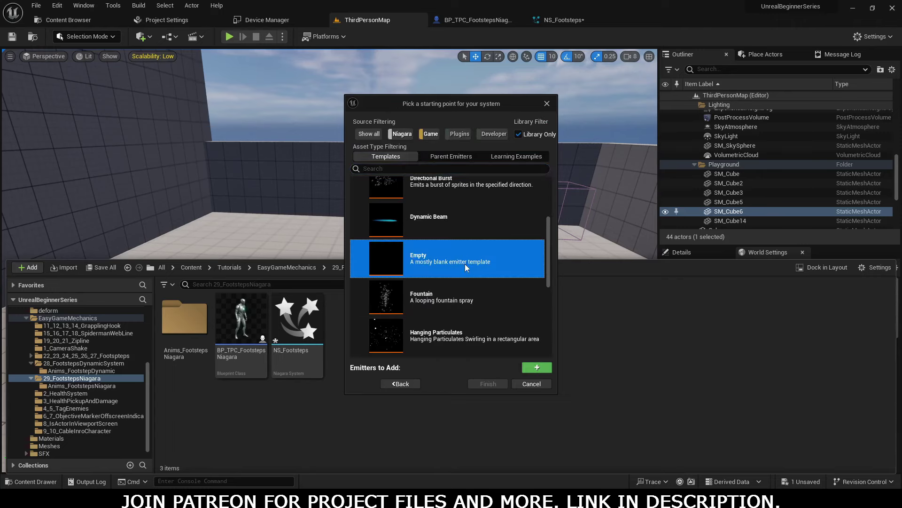
pyautogui.click(539, 367)
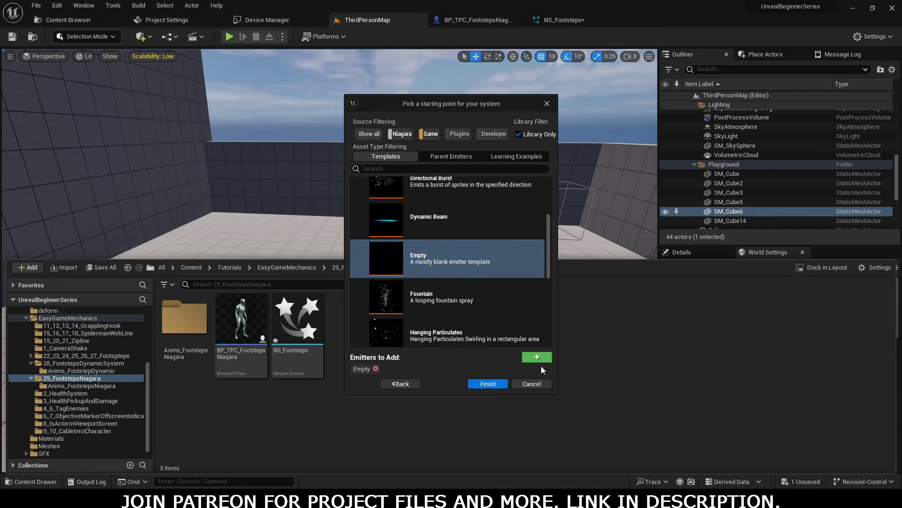
pyautogui.click(488, 384)
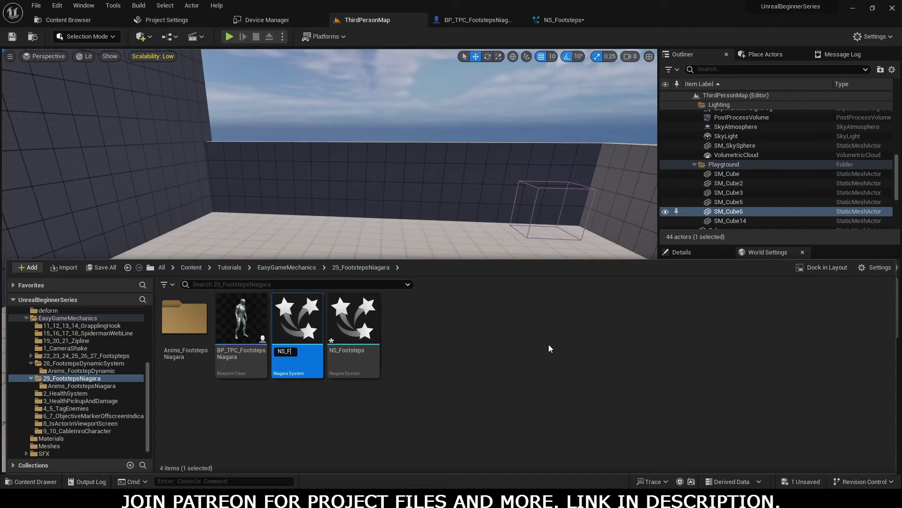
# Name the new Niagara system NS_Footsteps_2 and open it for editing.
pyautogui.write('NS_Footsteps')
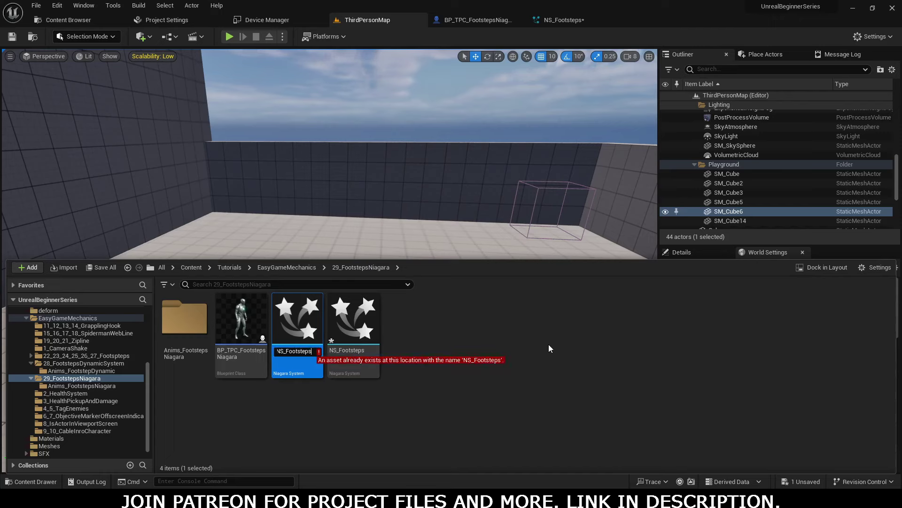
pyautogui.write('_2')
pyautogui.press('Return')
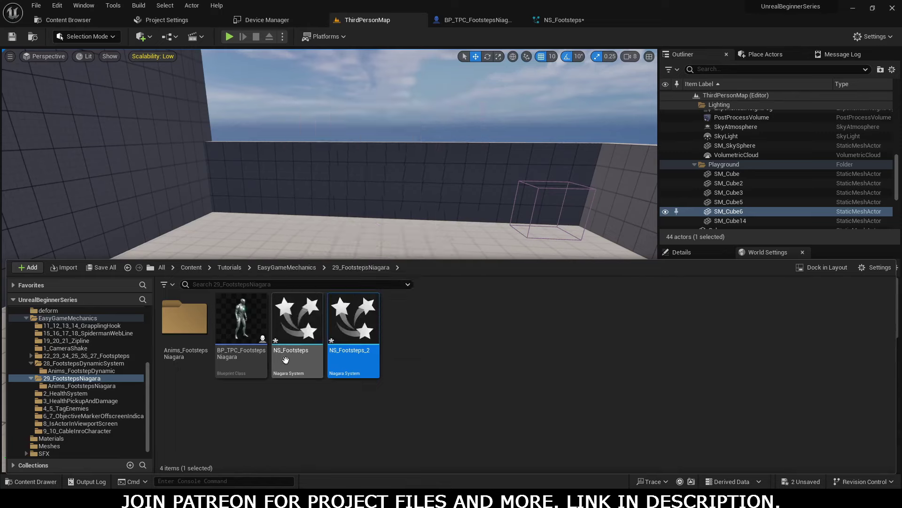
pyautogui.moveTo(361, 358)
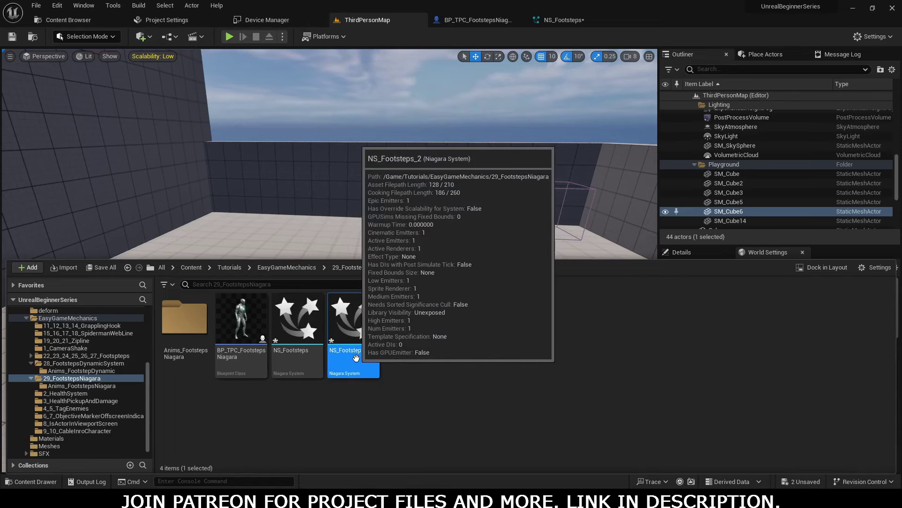
pyautogui.doubleClick(358, 360)
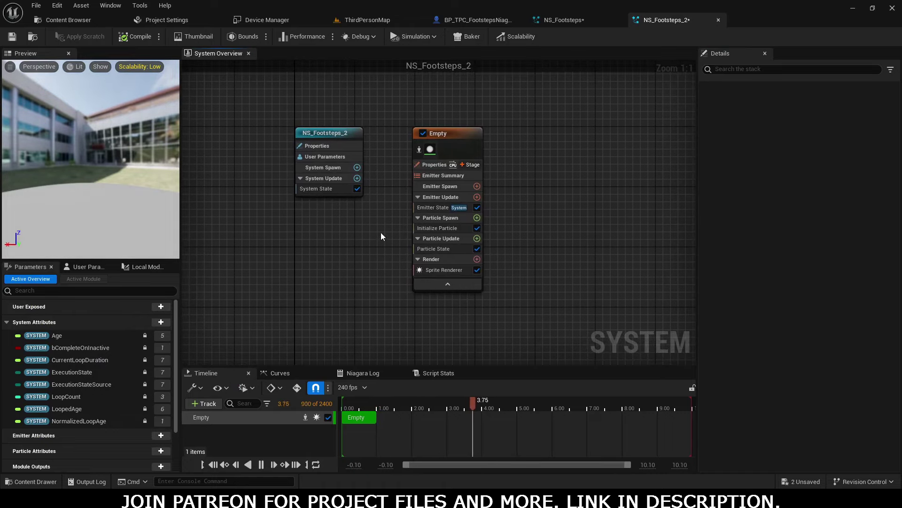
# Add a Spawn Rate module to the Empty emitter's Emitter Update group and set SpawnRate to 10.
pyautogui.moveTo(381, 236); pyautogui.dragTo(369, 249, button='right')
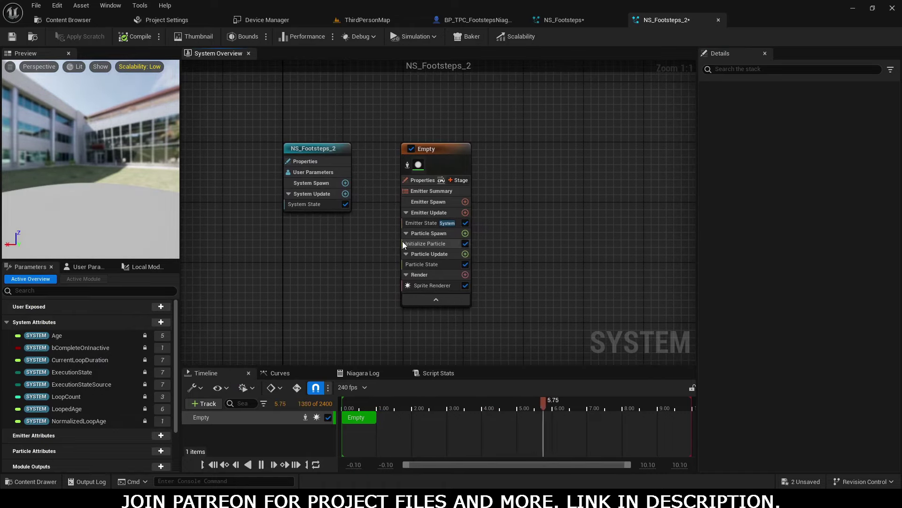
pyautogui.click(465, 212)
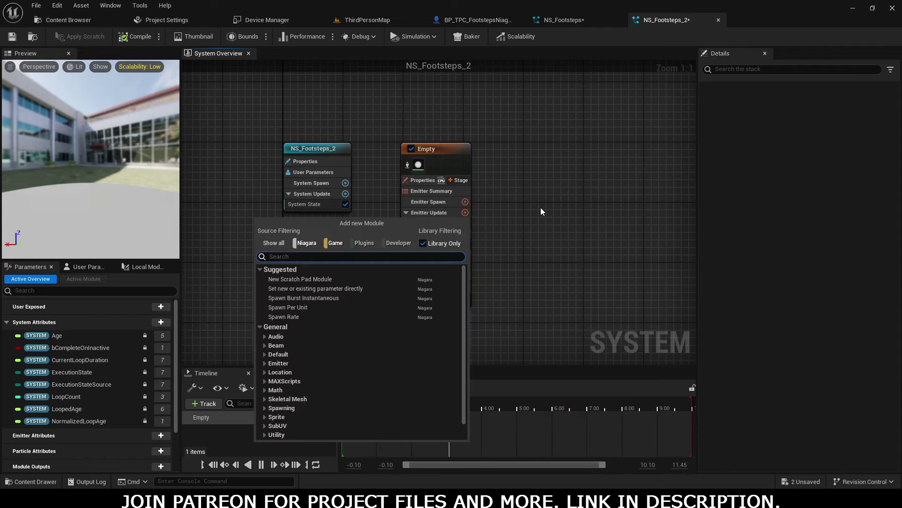
pyautogui.write('s')
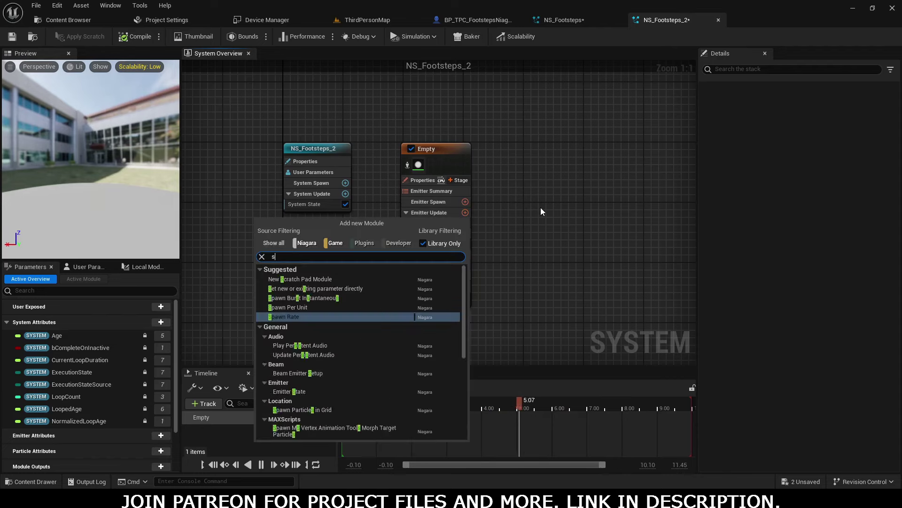
pyautogui.write('pawn rate')
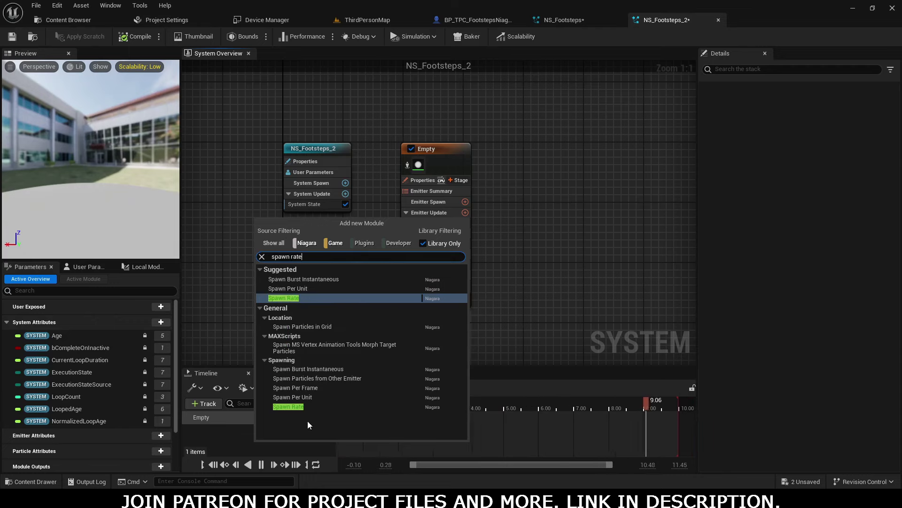
pyautogui.click(296, 407)
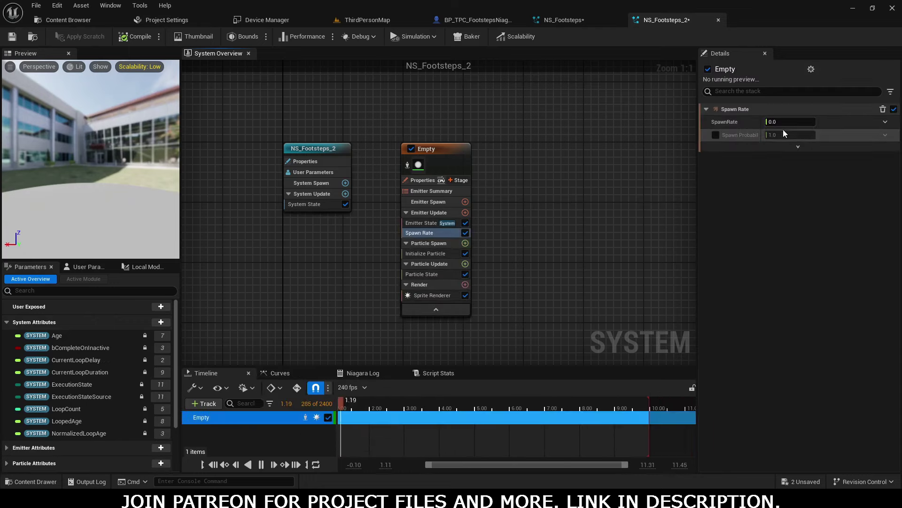
pyautogui.click(766, 121)
pyautogui.write('10')
pyautogui.press('Return')
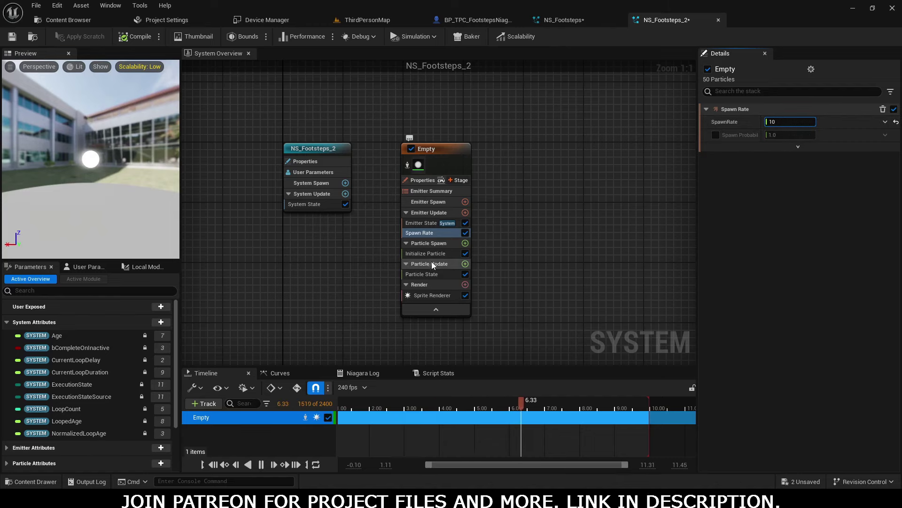
pyautogui.click(466, 263)
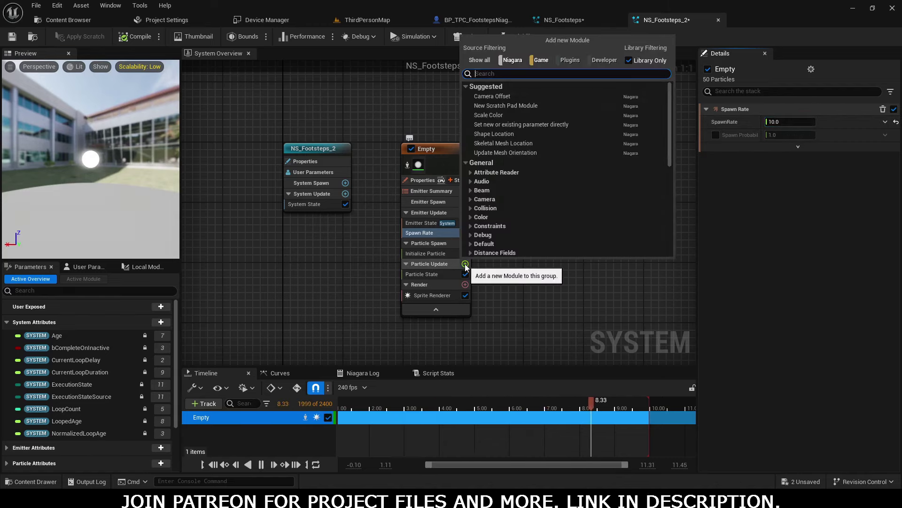
pyautogui.write('add veloc')
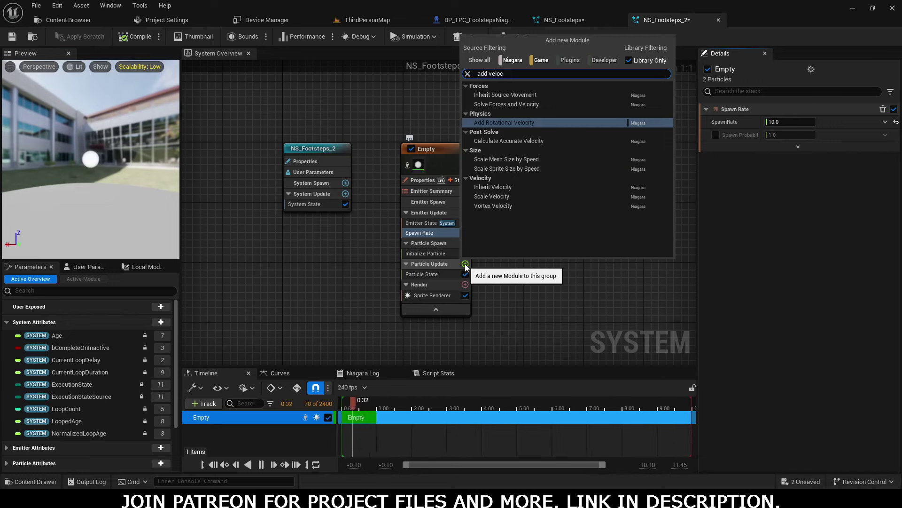
pyautogui.click(508, 297)
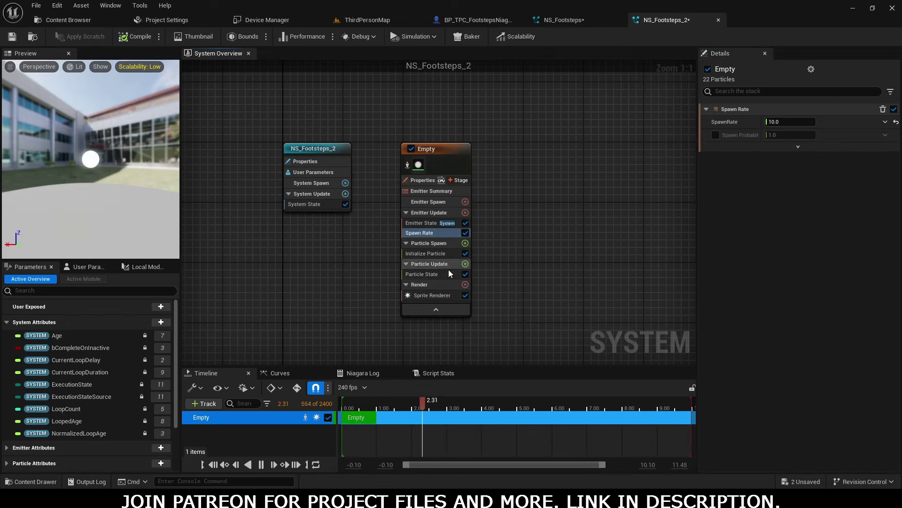
# Add an Add Velocity module to the Empty emitter's Particle Spawn group.
pyautogui.click(465, 243)
pyautogui.write('a')
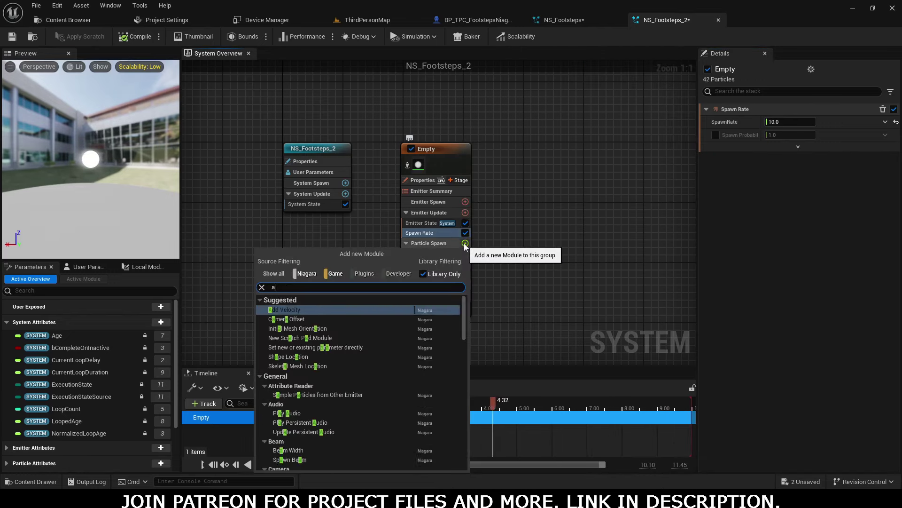
pyautogui.write('dd ve')
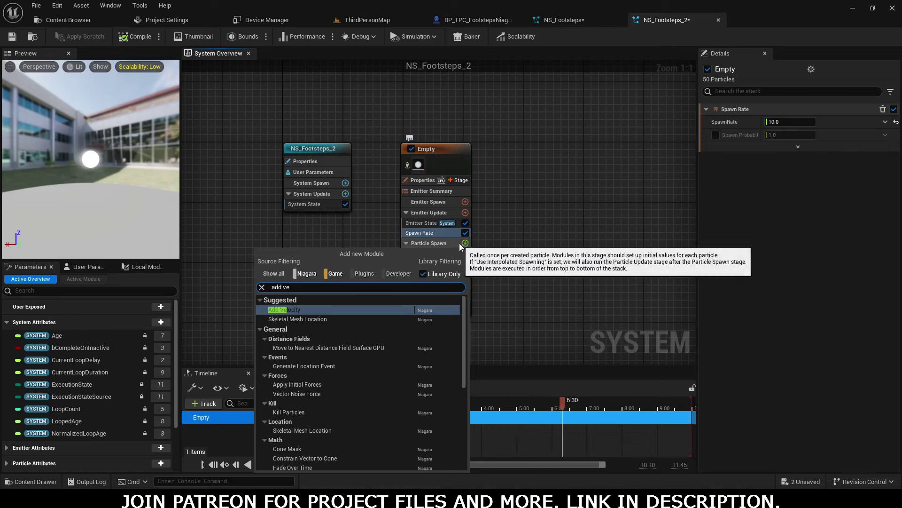
pyautogui.press('Return')
pyautogui.click(464, 243)
pyautogui.write('add veloci')
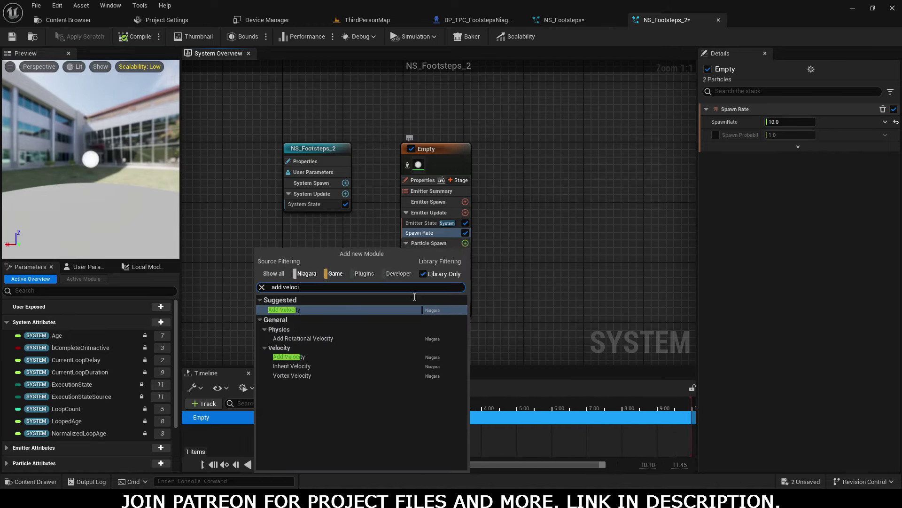
pyautogui.click(289, 356)
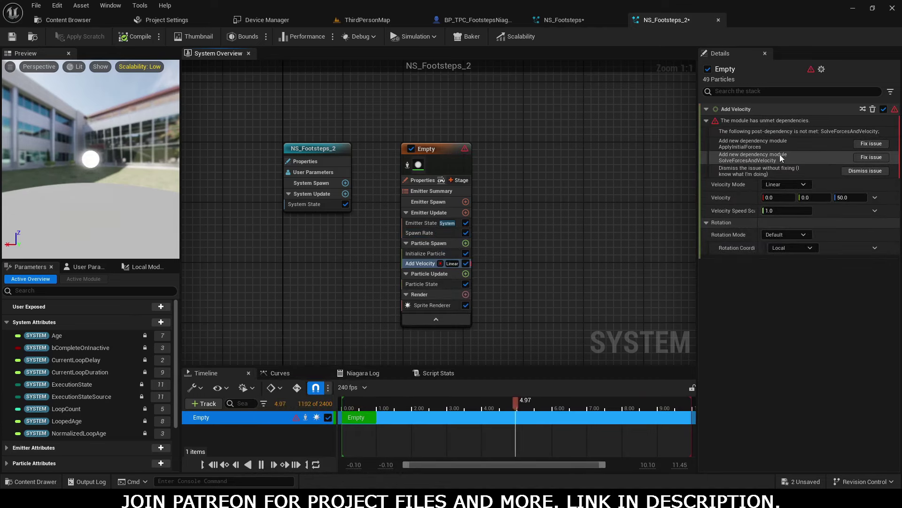
# Resolve the Add Velocity module's unmet dependency by adding the SolveForcesAndVelocity module to the Empty emitter.
pyautogui.click(873, 158)
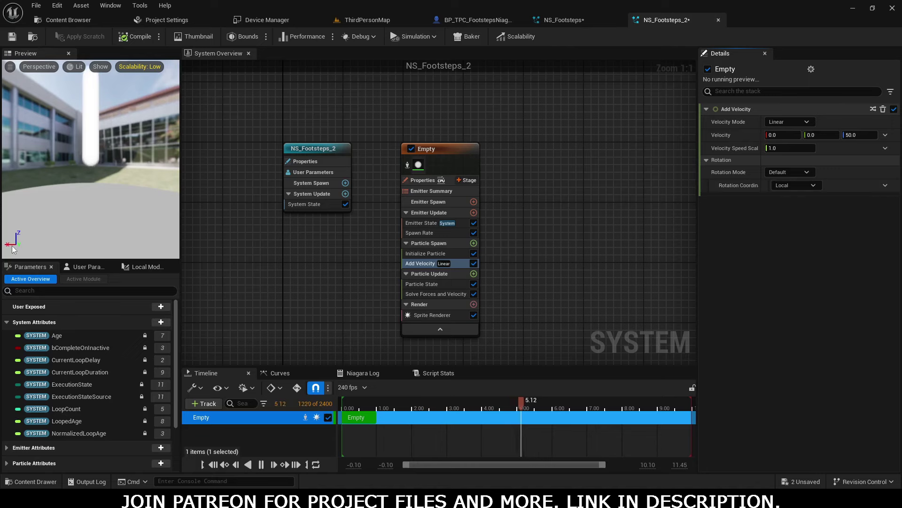
pyautogui.moveTo(41, 214); pyautogui.dragTo(82, 215)
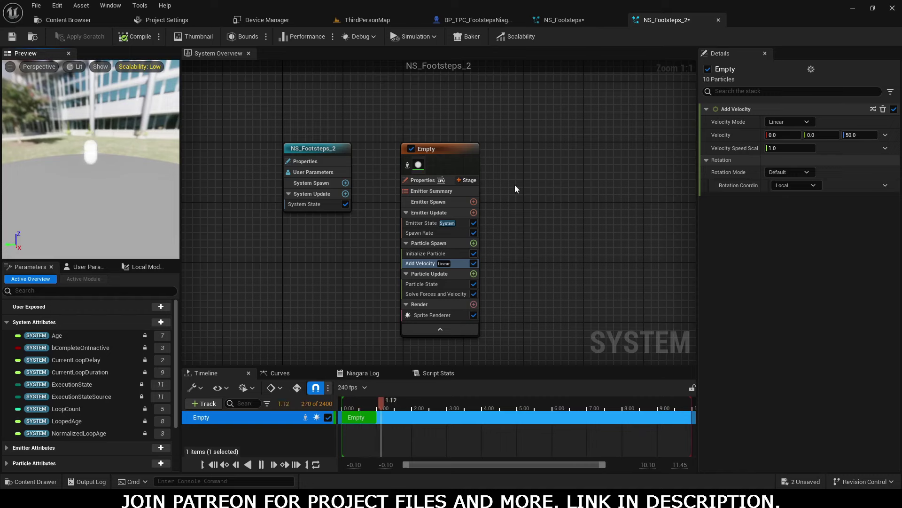
# Set the Add Velocity module's linear velocity to 50 on Y and 10 on Z.
pyautogui.click(819, 135)
pyautogui.write('60')
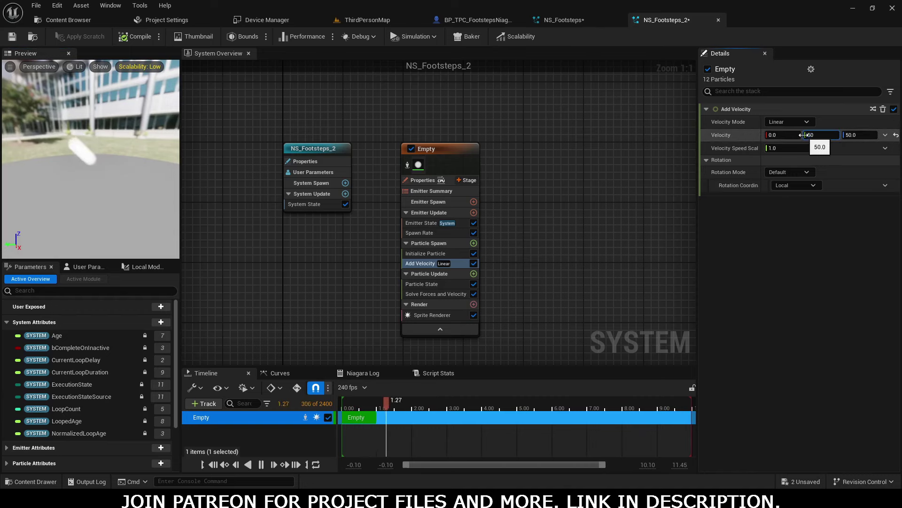
pyautogui.press('Return')
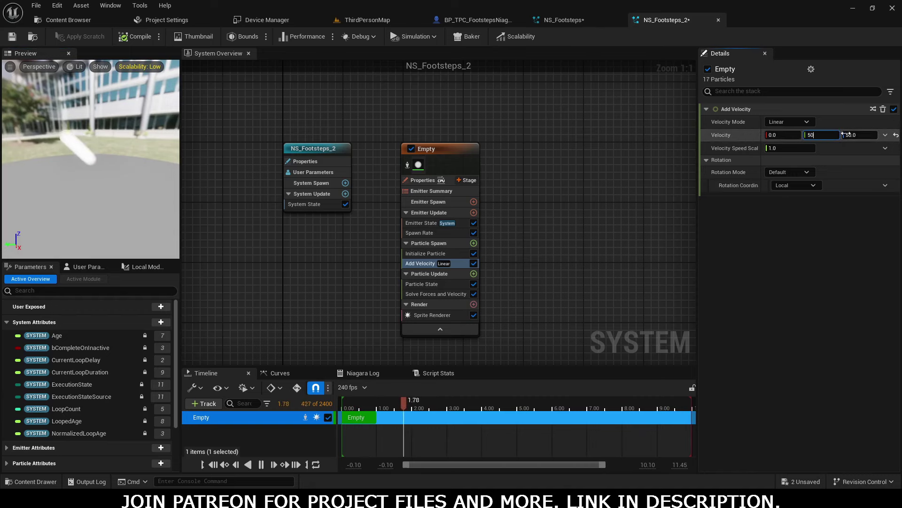
pyautogui.click(850, 135)
pyautogui.write('10')
pyautogui.press('Return')
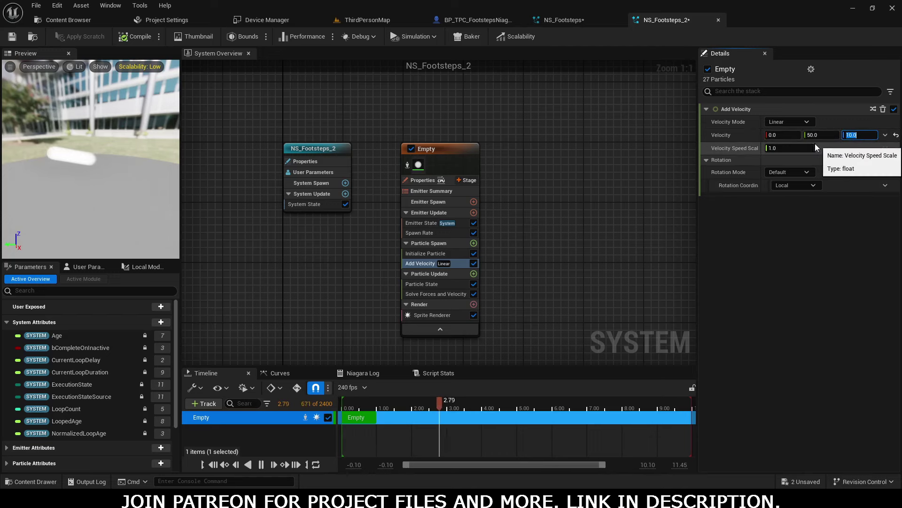
# Replace the Add Velocity module's fixed Velocity with a Random Range Vector dynamic input.
pyautogui.click(886, 135)
pyautogui.write('random')
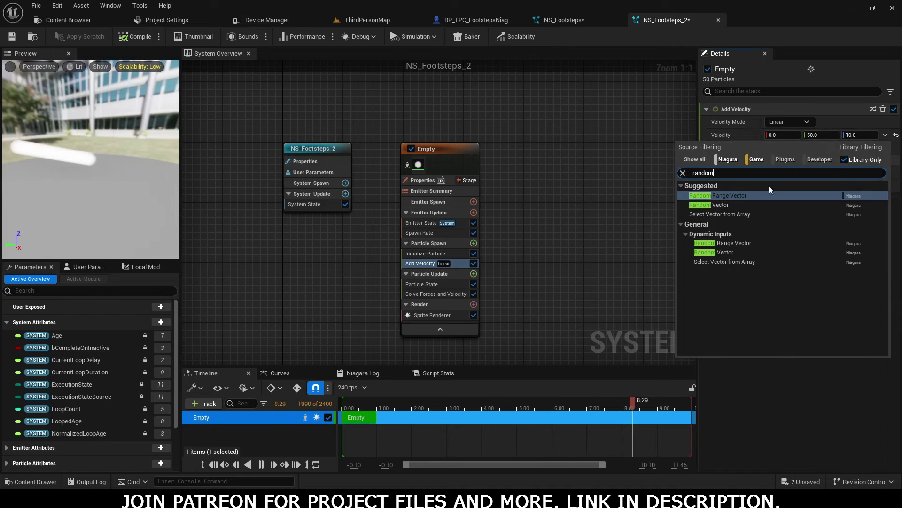
pyautogui.click(728, 195)
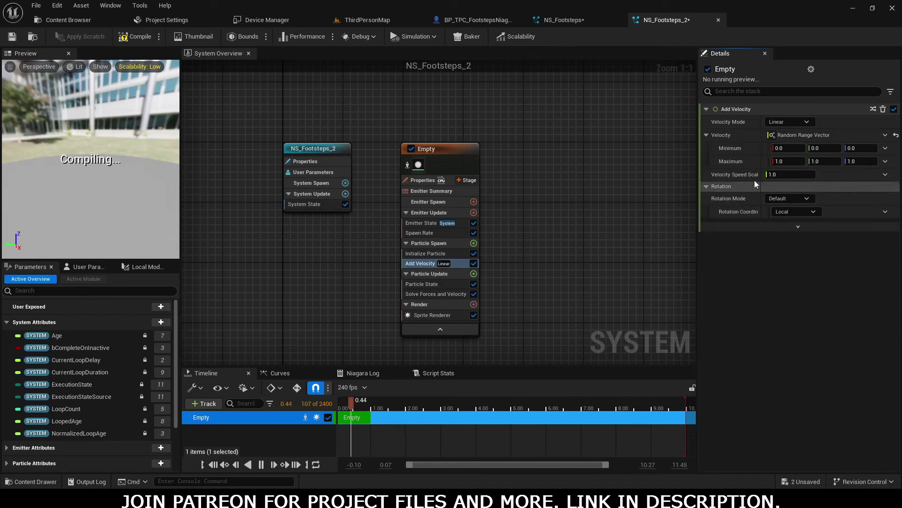
# Set the random velocity range to -5 minimum and 5 maximum on X, and 50 for both limits on Y.
pyautogui.click(784, 149)
pyautogui.write('-')
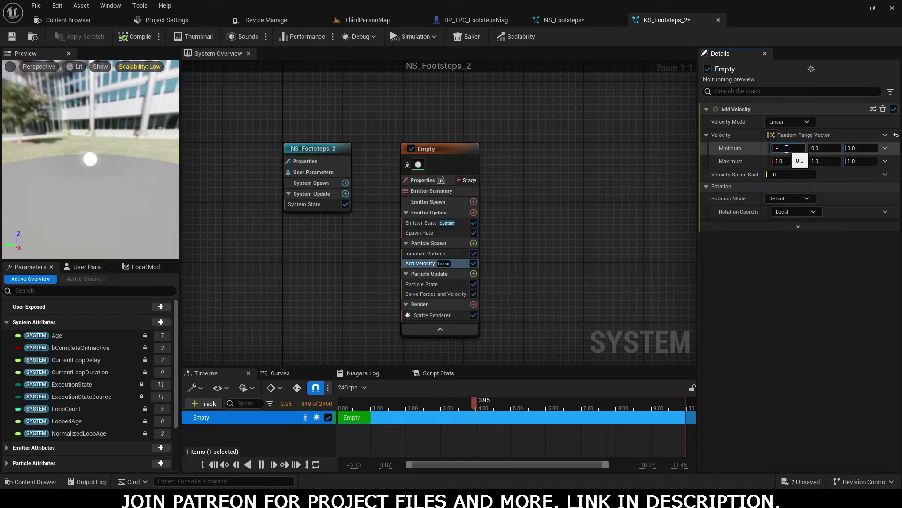
pyautogui.write('5')
pyautogui.click(787, 161)
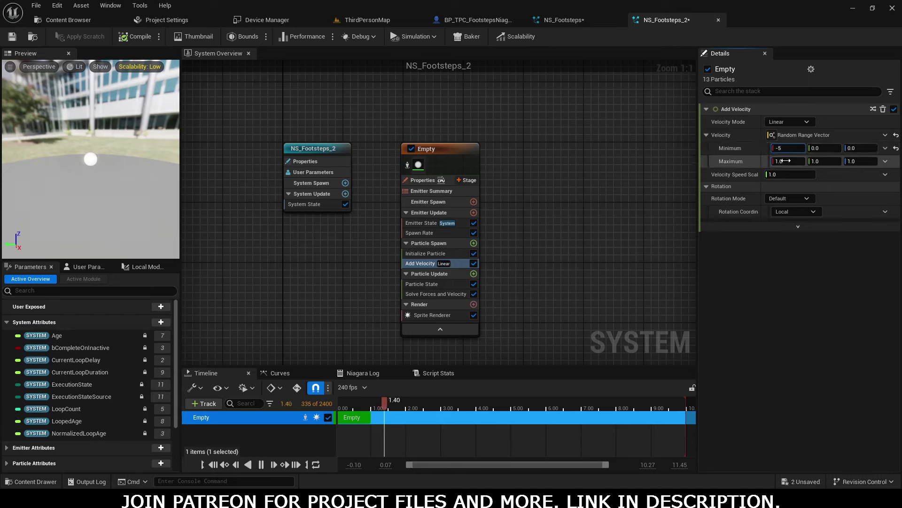
pyautogui.write('5')
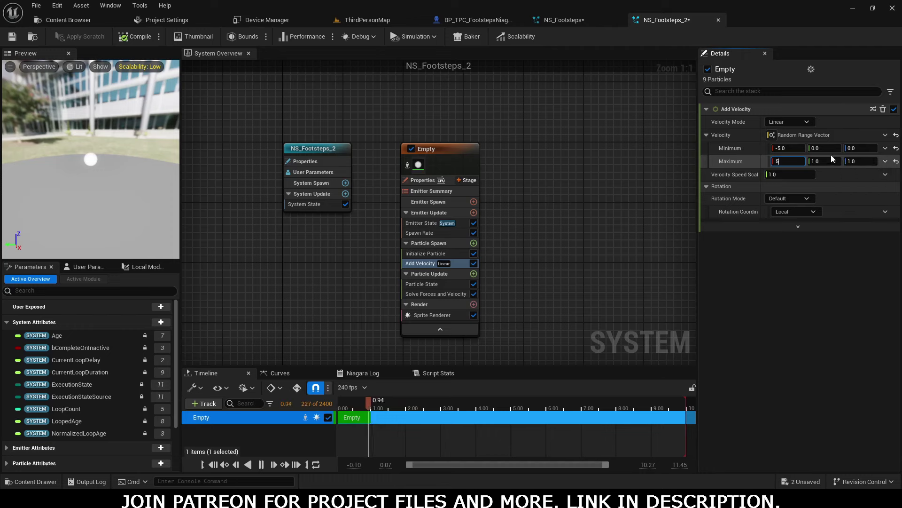
pyautogui.click(830, 148)
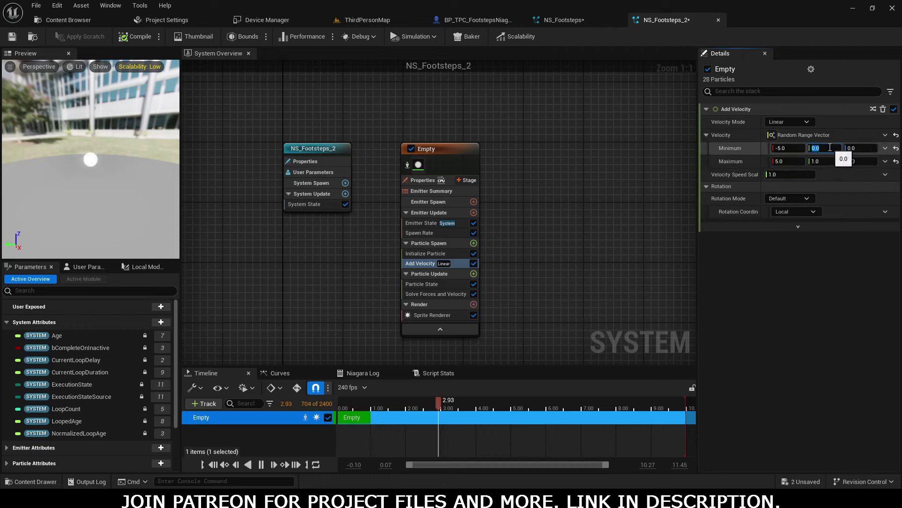
pyautogui.write('50')
pyautogui.click(825, 160)
pyautogui.write('50')
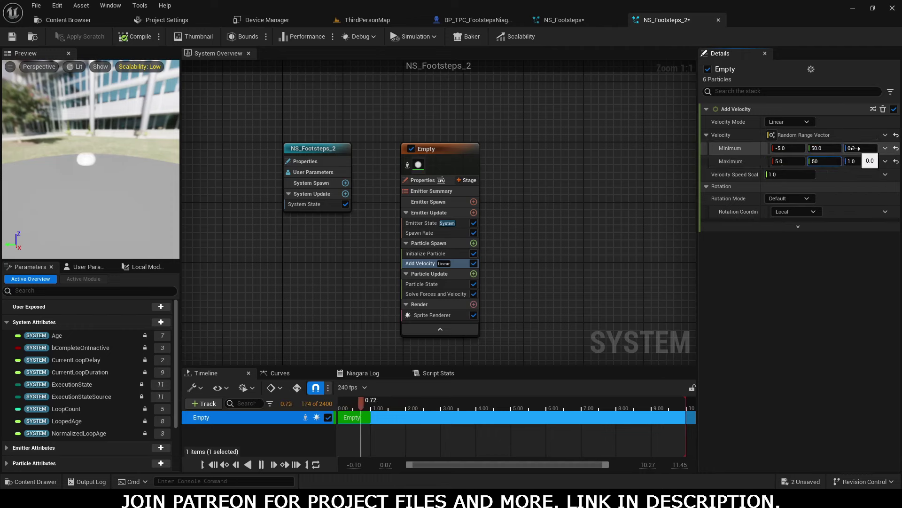
# Set the random velocity range on Z to a minimum of 5 and a maximum of 15.
pyautogui.click(855, 148)
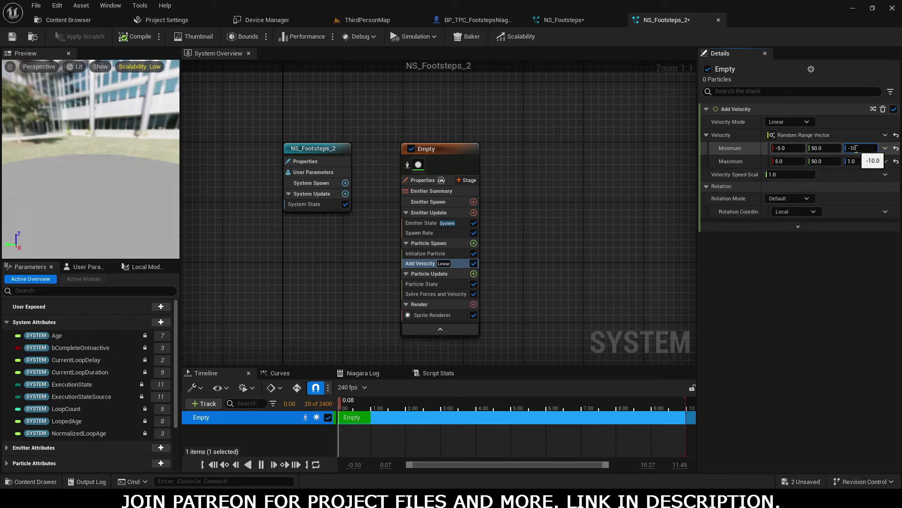
pyautogui.write('-10')
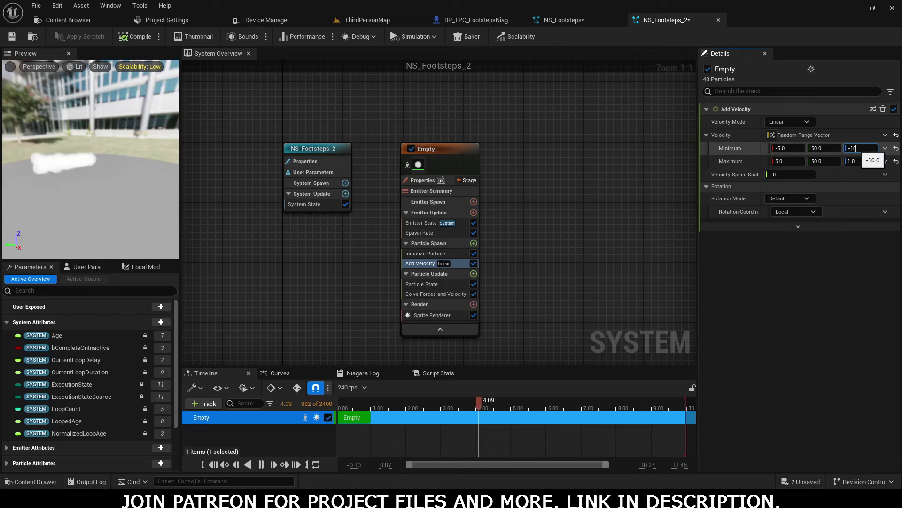
pyautogui.moveTo(859, 148); pyautogui.dragTo(847, 149)
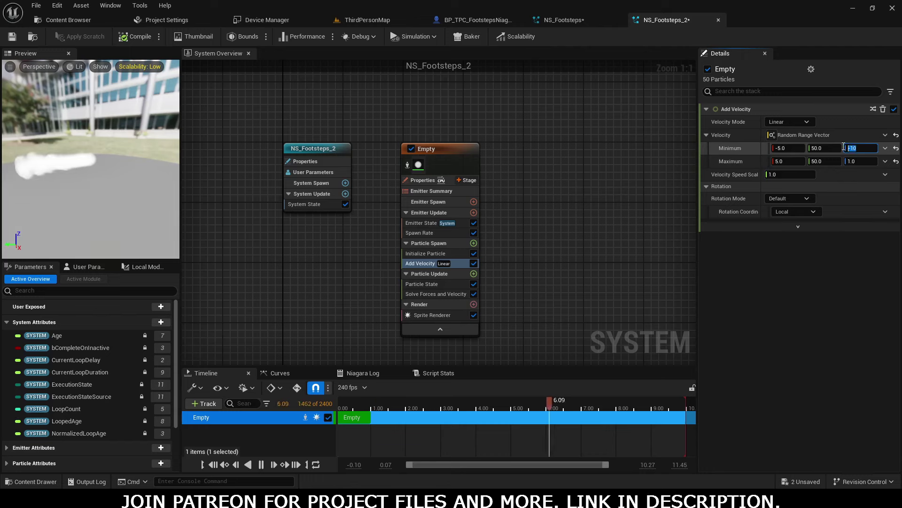
pyautogui.write('5')
pyautogui.click(862, 162)
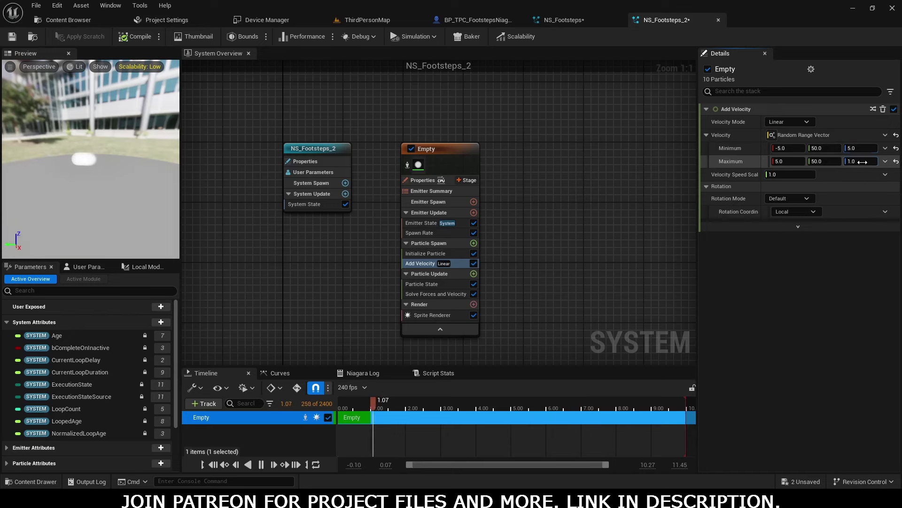
pyautogui.write('15')
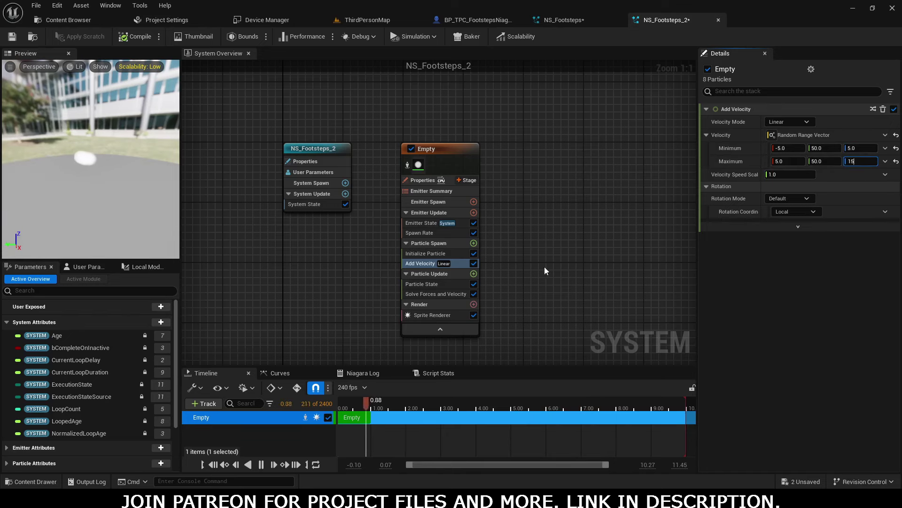
# Set the System State's Loop Behavior to Once and shorten the timeline's playback range to about 255 frames.
pyautogui.moveTo(52, 171); pyautogui.dragTo(77, 180)
pyautogui.moveTo(59, 139); pyautogui.dragTo(63, 139)
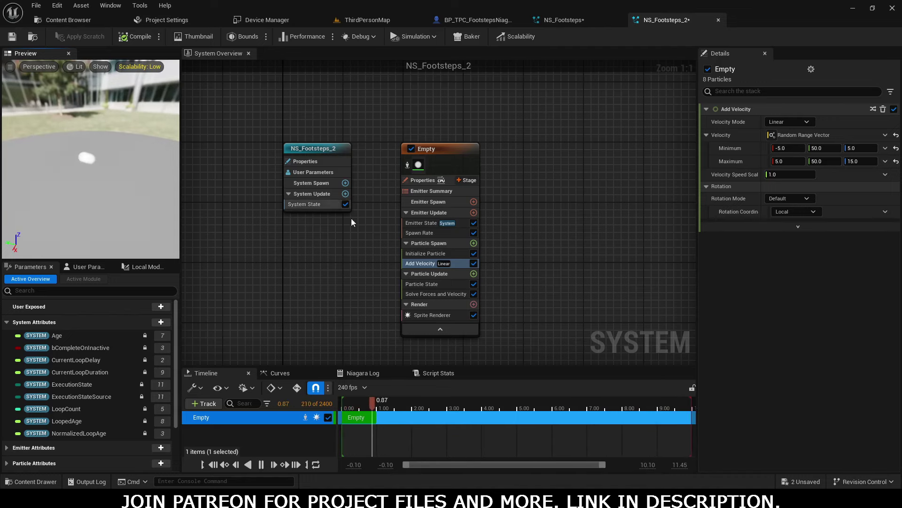
pyautogui.click(305, 204)
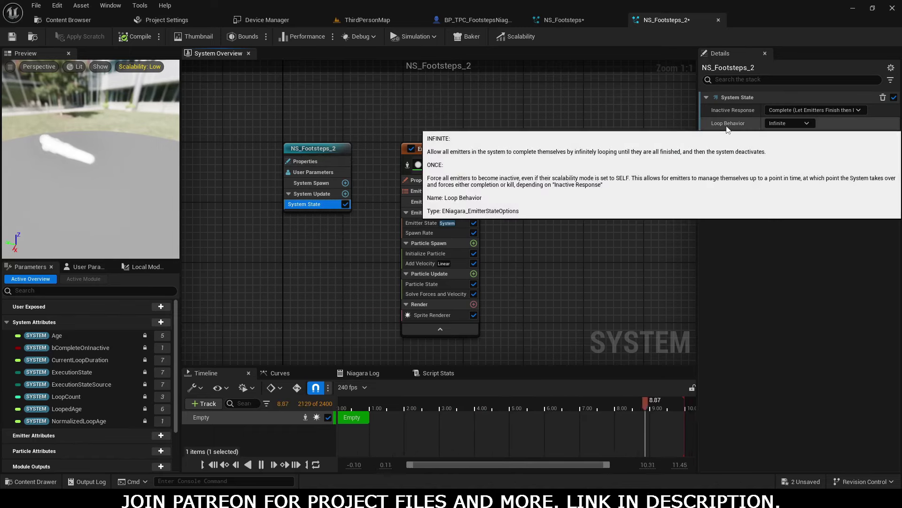
pyautogui.click(794, 123)
pyautogui.click(786, 147)
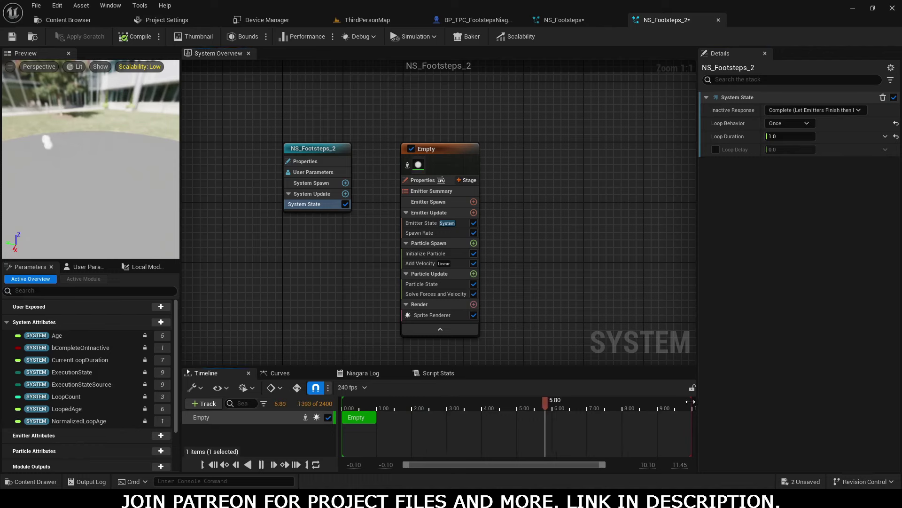
pyautogui.moveTo(691, 401); pyautogui.dragTo(473, 434)
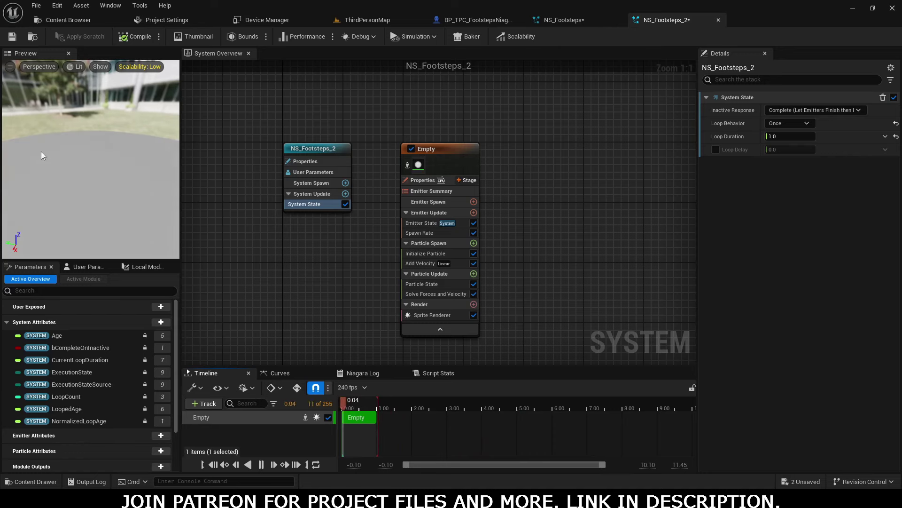
# Set the Initialize Particle module's Lifetime Mode to Random, with Lifetime Min 0.3 and Lifetime Max 1.0.
pyautogui.click(455, 148)
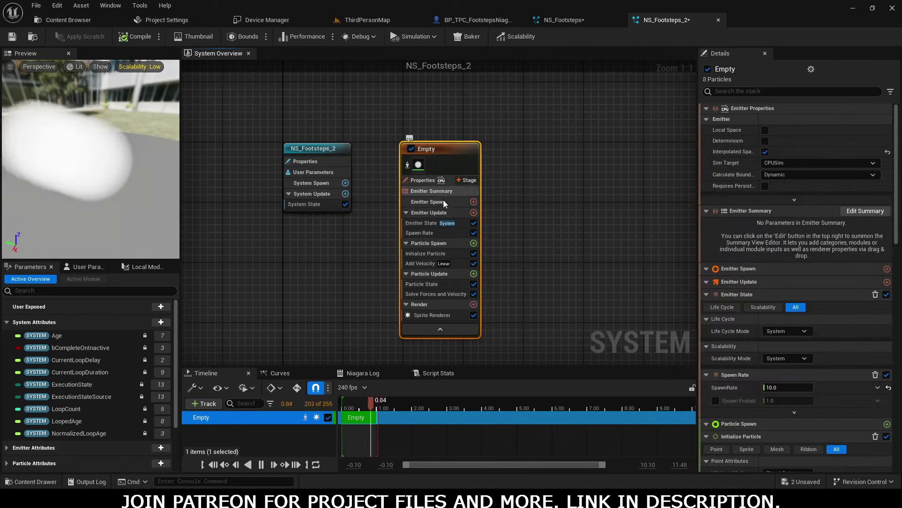
pyautogui.click(425, 254)
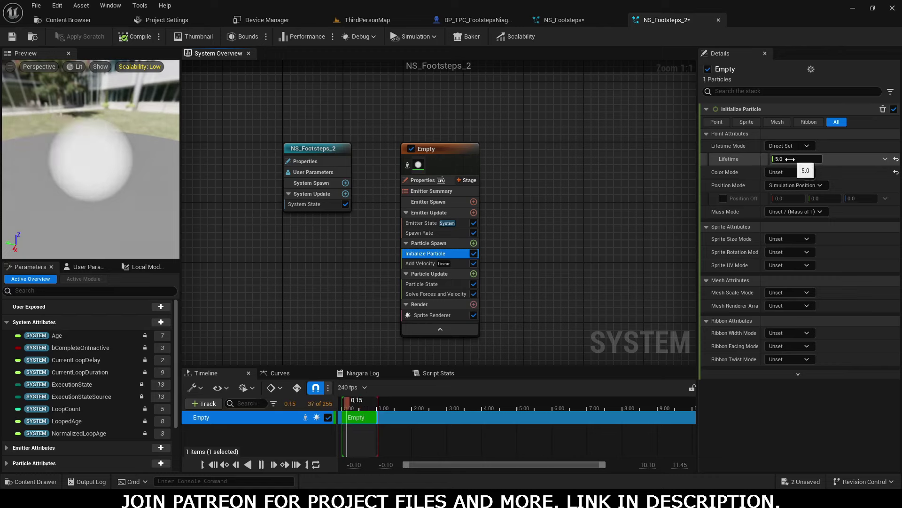
pyautogui.click(797, 147)
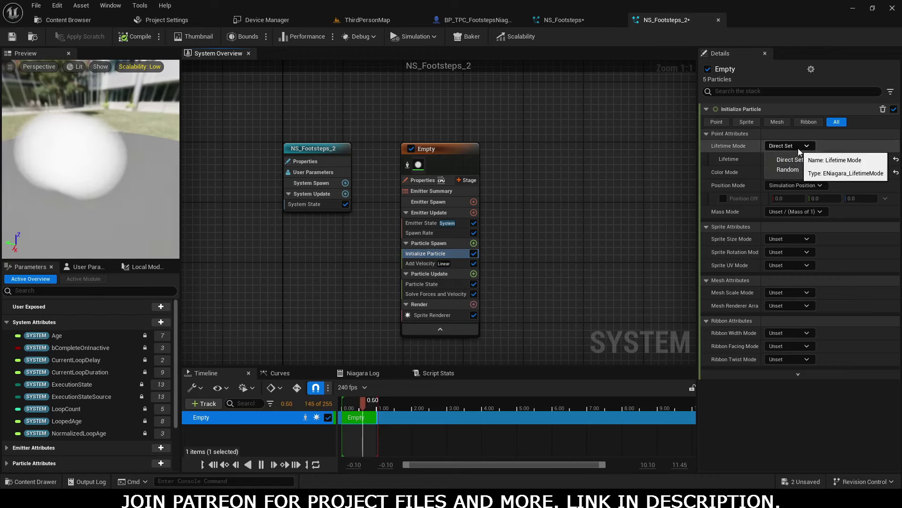
pyautogui.click(786, 171)
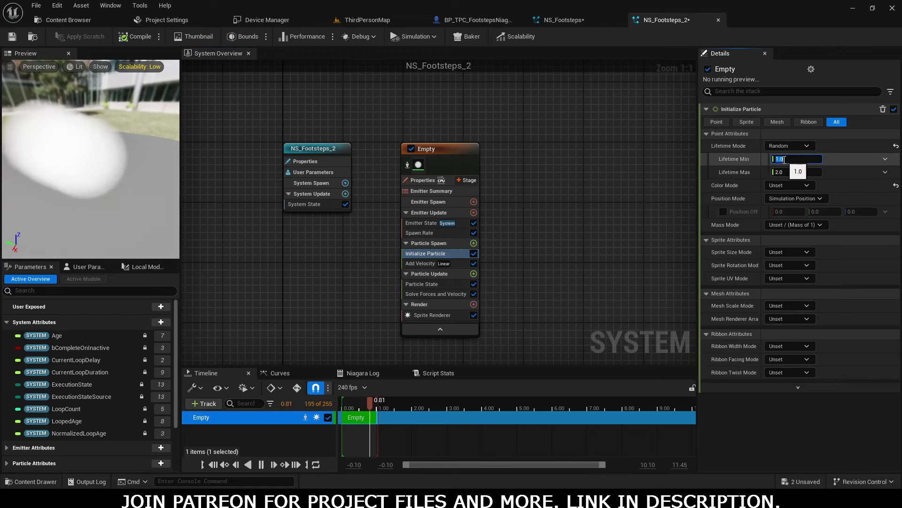
pyautogui.write('0')
pyautogui.write('0.3')
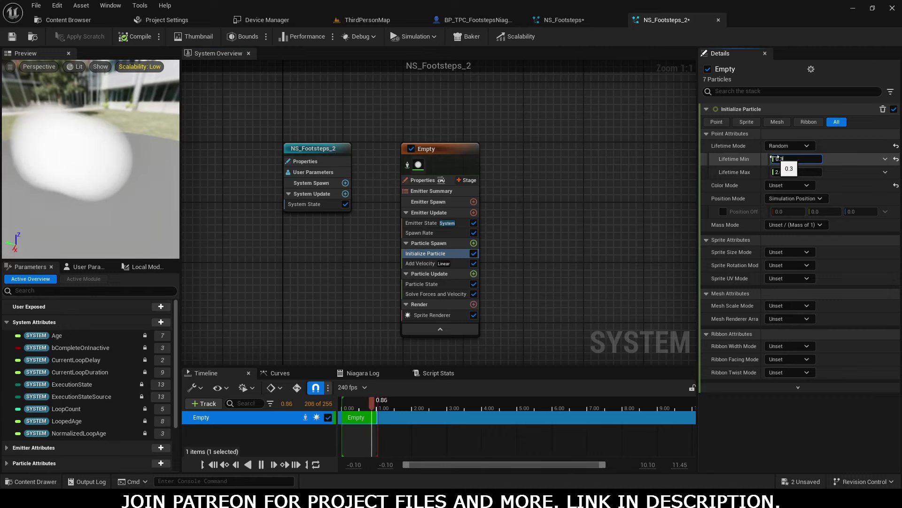
pyautogui.press('Tab')
pyautogui.write('1')
pyautogui.press('Return')
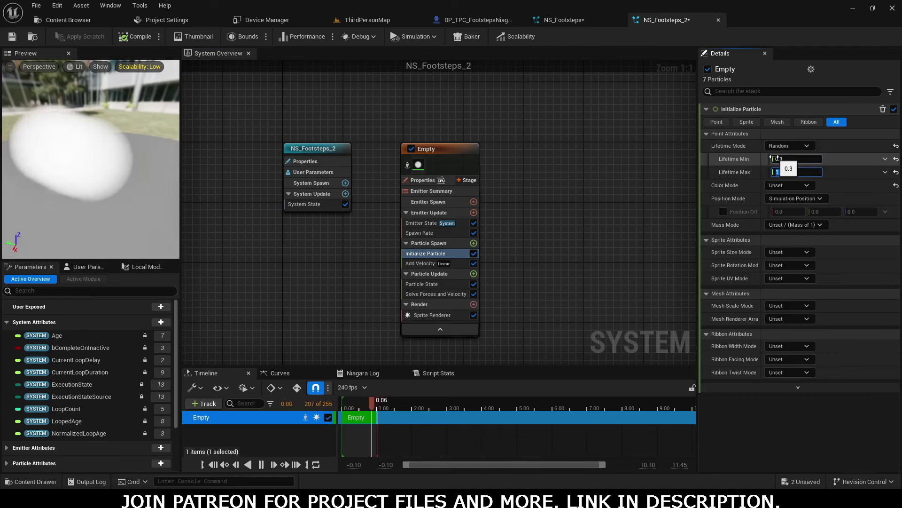
pyautogui.press('Return')
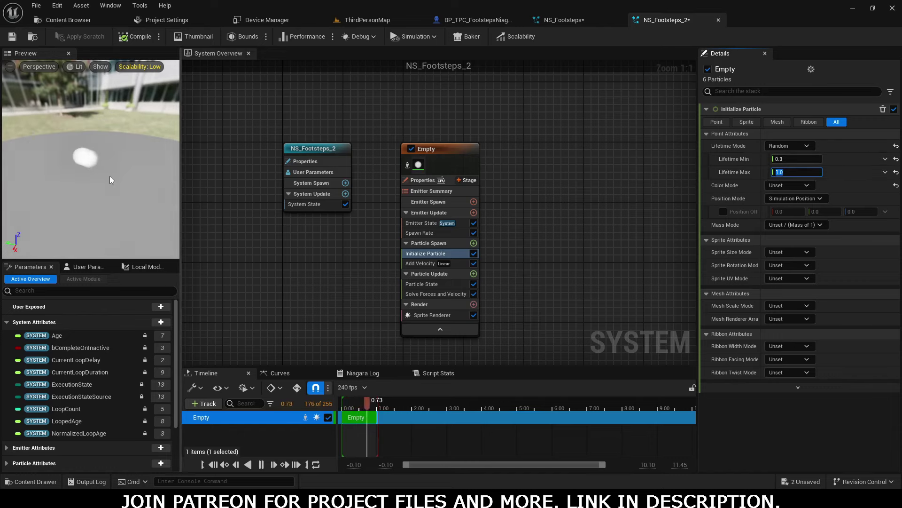
# Set the Initialize Particle module's Sprite Size Mode to Uniform with a uniform sprite size of 25.
pyautogui.moveTo(421, 285)
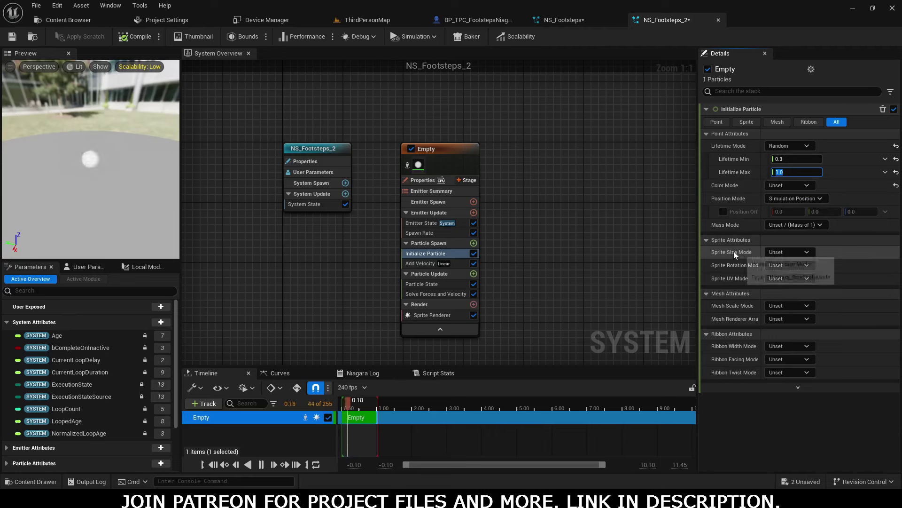
pyautogui.click(788, 252)
pyautogui.click(799, 274)
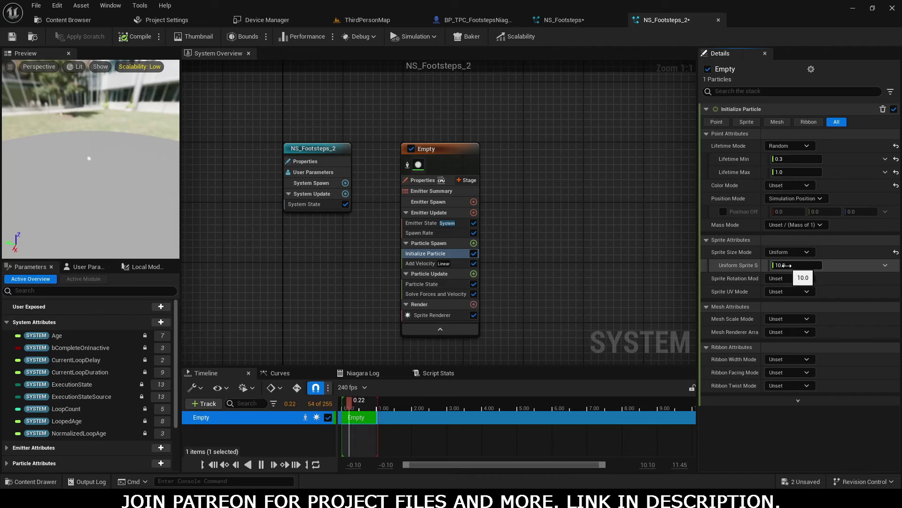
pyautogui.click(788, 252)
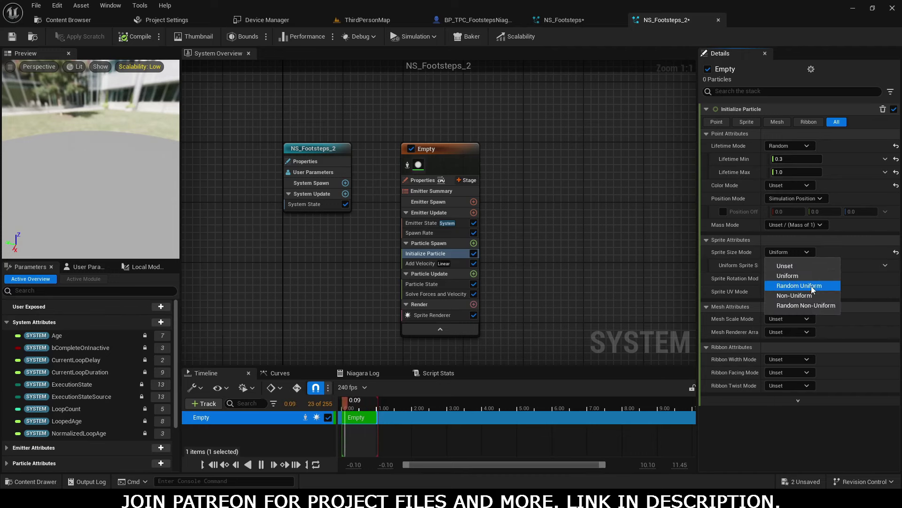
pyautogui.click(796, 277)
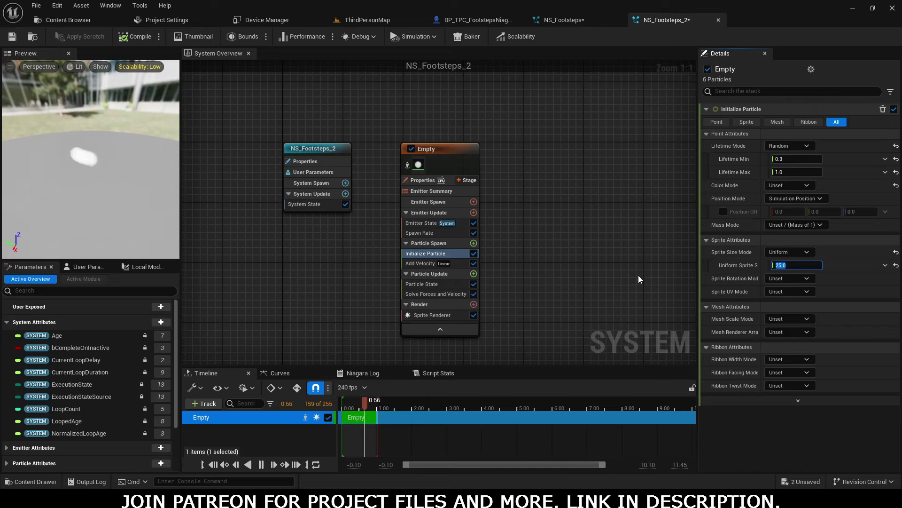
pyautogui.click(600, 287)
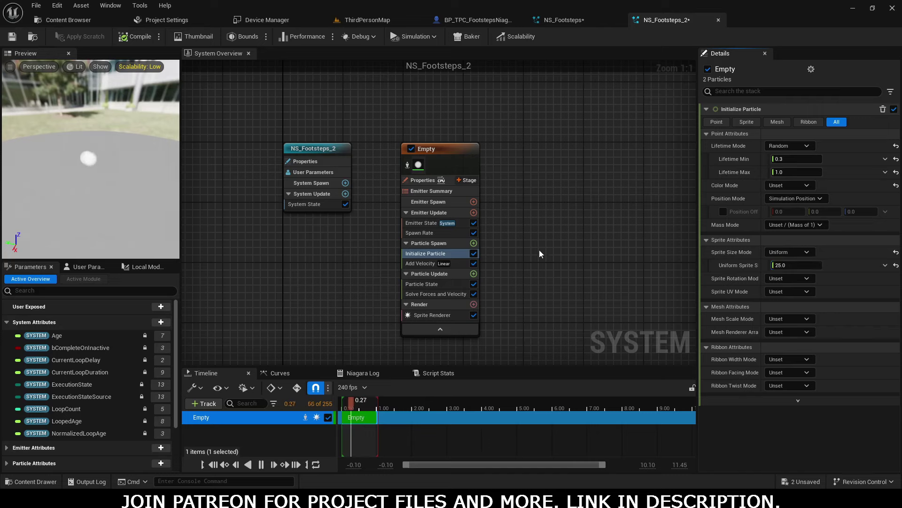
# Add a Color module to Particle Update and set its color to orange, about R 1.0, G 0.585, B 0.135.
pyautogui.click(474, 274)
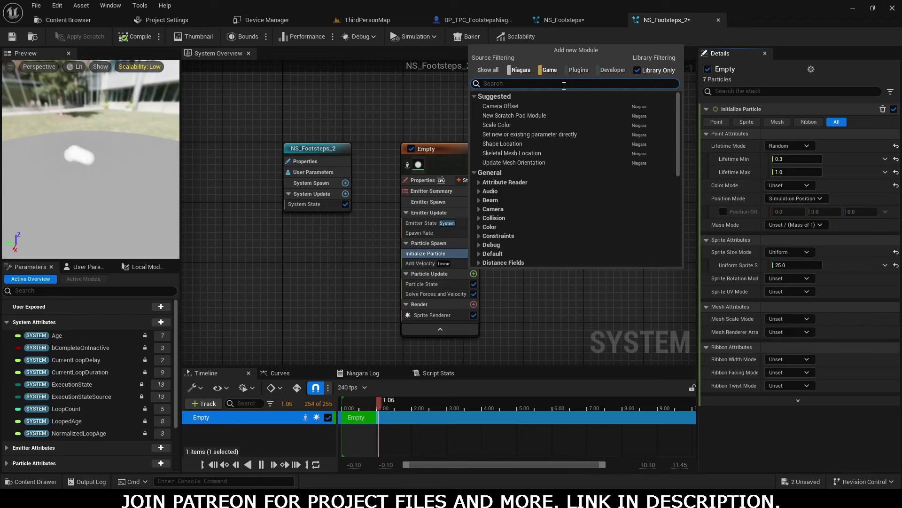
pyautogui.write('add color')
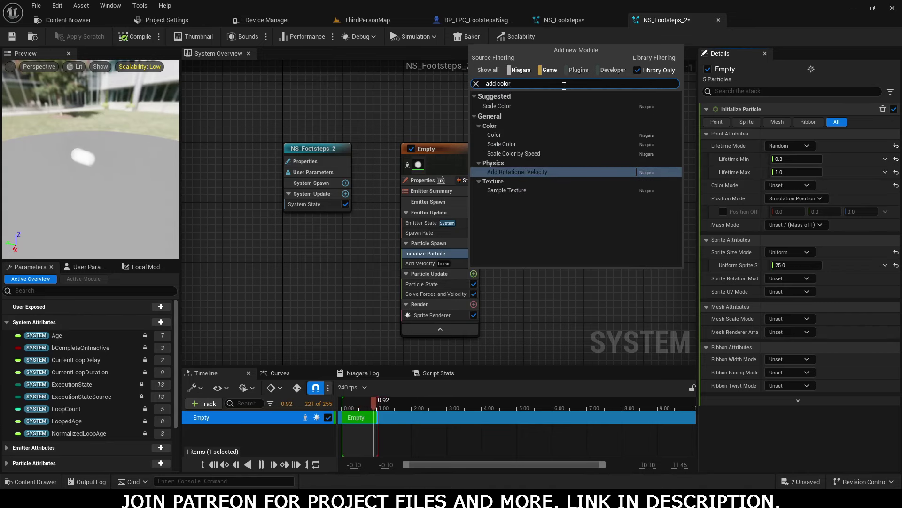
pyautogui.click(506, 135)
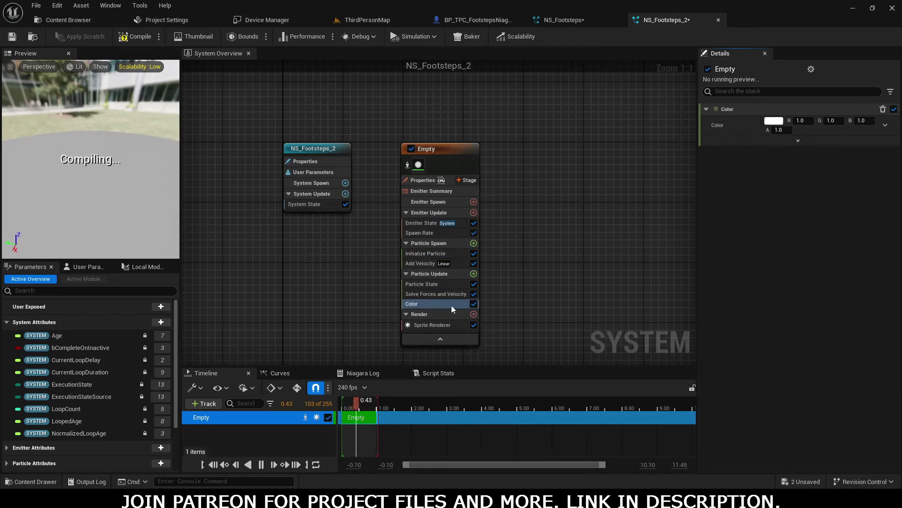
pyautogui.click(774, 121)
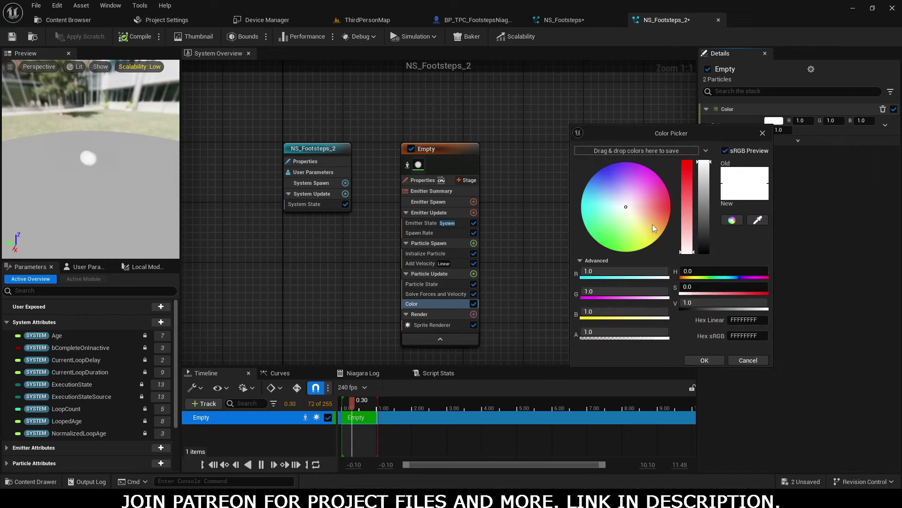
pyautogui.moveTo(654, 224); pyautogui.dragTo(660, 229)
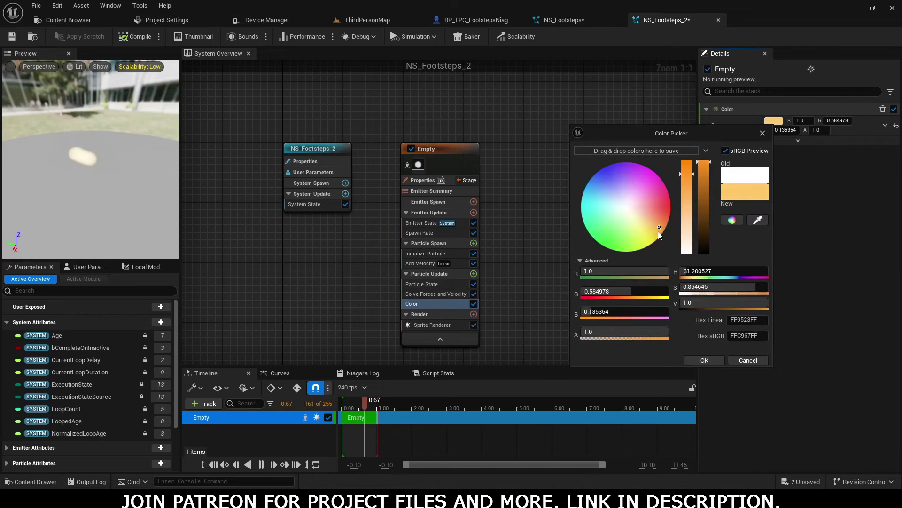
pyautogui.click(706, 360)
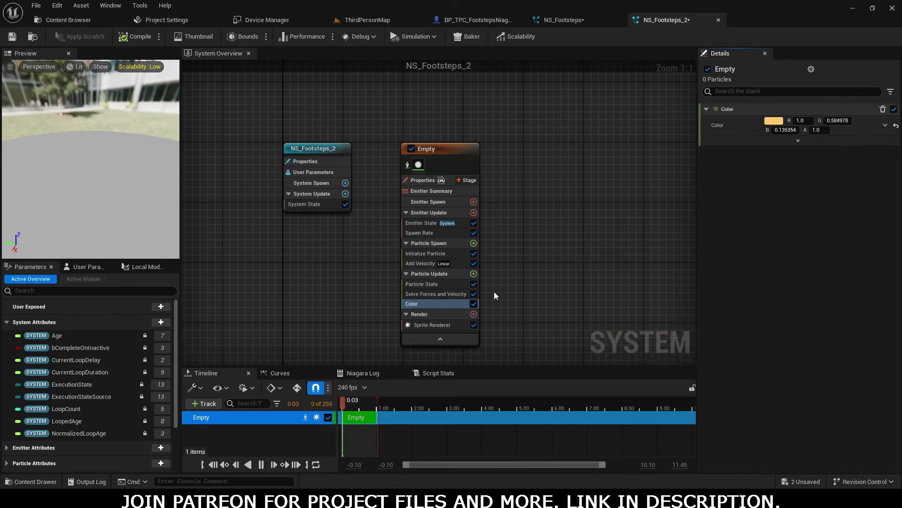
# Place an instance of NS_Footsteps_2 on the floor of ThirdPersonMap to preview the effect.
pyautogui.click(362, 20)
pyautogui.moveTo(363, 288); pyautogui.dragTo(292, 302, button='right')
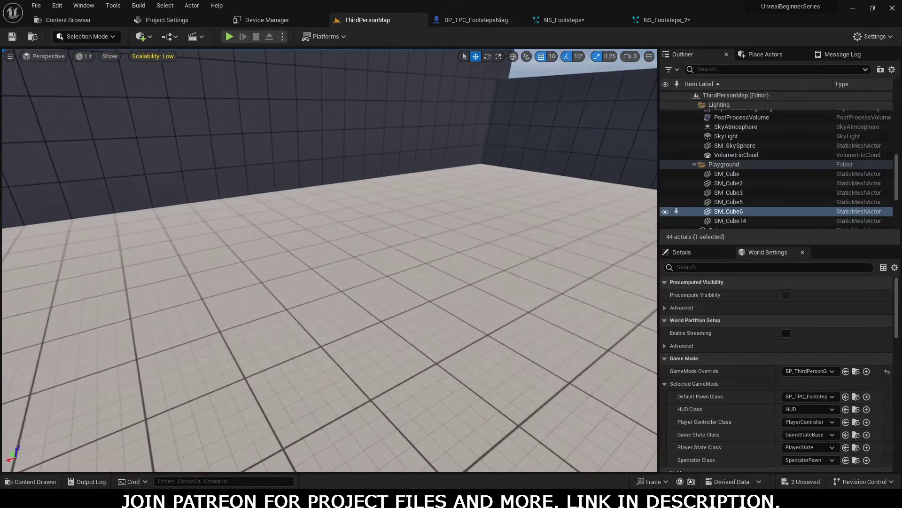
pyautogui.moveTo(430, 279); pyautogui.dragTo(421, 280, button='right')
pyautogui.hotkey('ctrl', 'space')
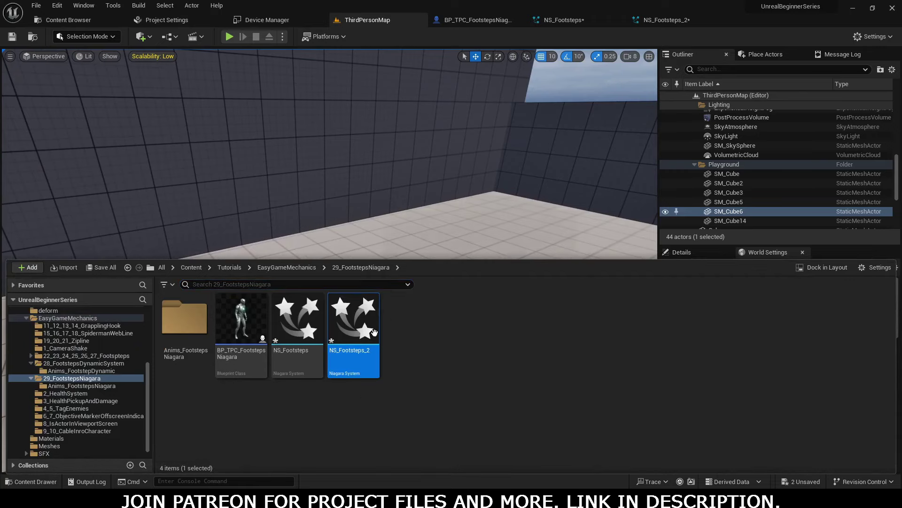
pyautogui.moveTo(375, 332); pyautogui.dragTo(441, 240)
pyautogui.moveTo(385, 310); pyautogui.dragTo(385, 310)
pyautogui.moveTo(379, 352); pyautogui.dragTo(357, 392, button='right')
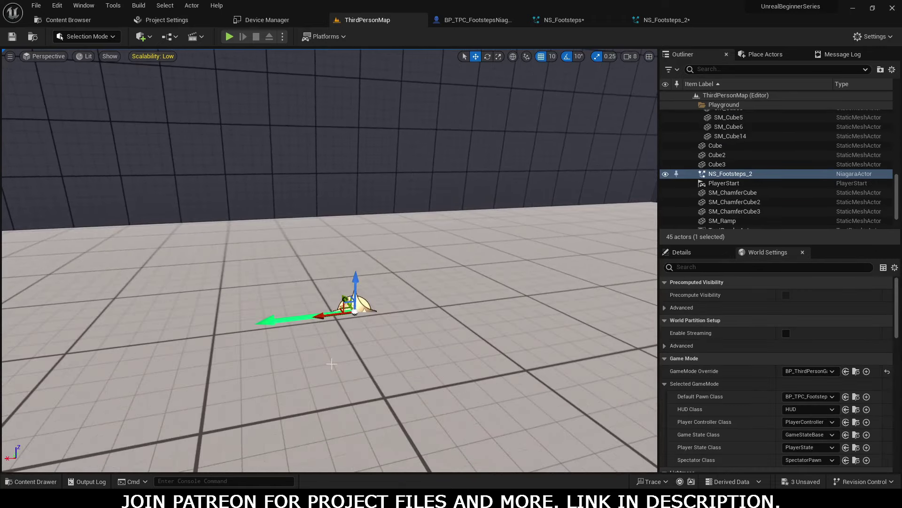
# Place a second instance of NS_Footsteps_2 on the floor beside the first to watch its particles again.
pyautogui.hotkey('ctrl', 'space')
pyautogui.hotkey('ctrl', 'space')
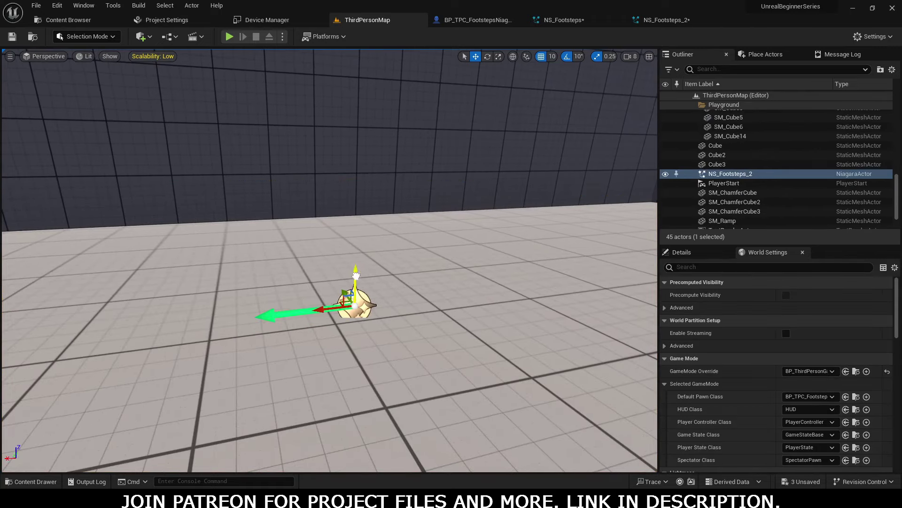
pyautogui.hotkey('ctrl', 'space')
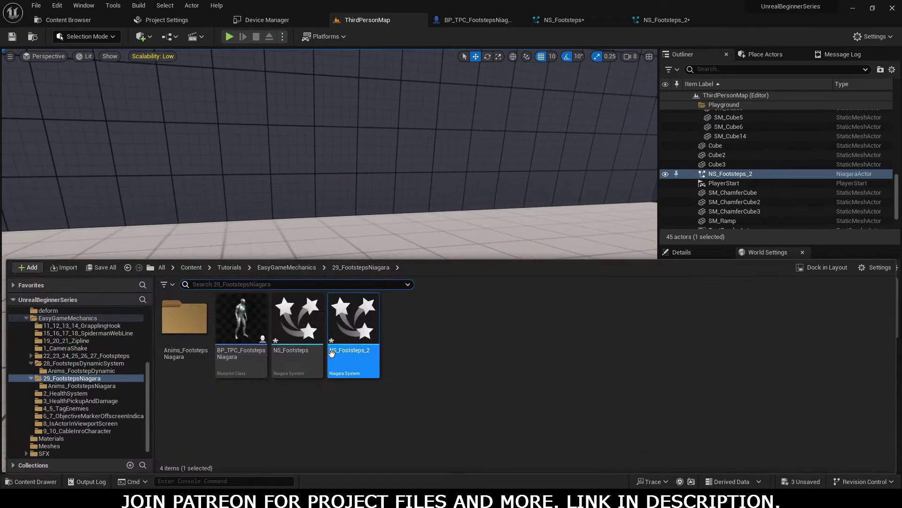
pyautogui.moveTo(354, 329); pyautogui.dragTo(440, 230)
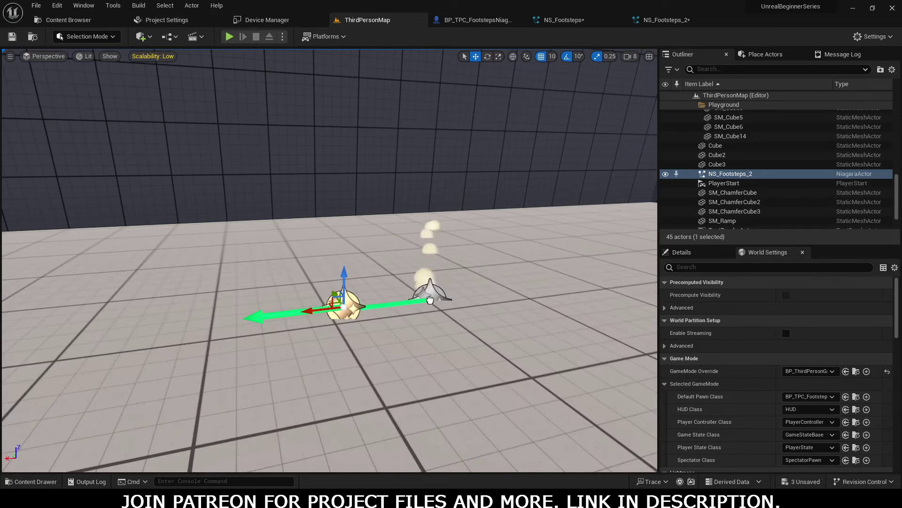
pyautogui.moveTo(430, 300); pyautogui.dragTo(430, 301)
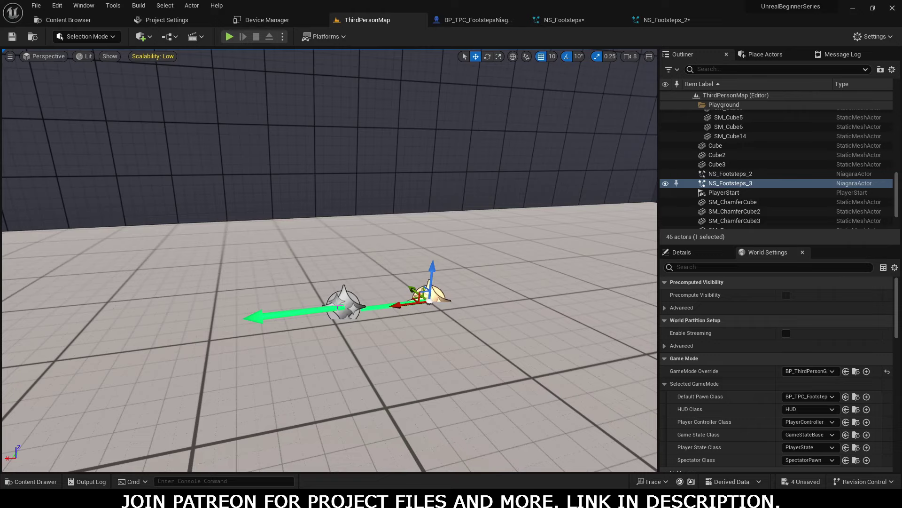
# Delete both test instances of the Niagara effect from the level.
pyautogui.click(345, 305)
pyautogui.press('Delete')
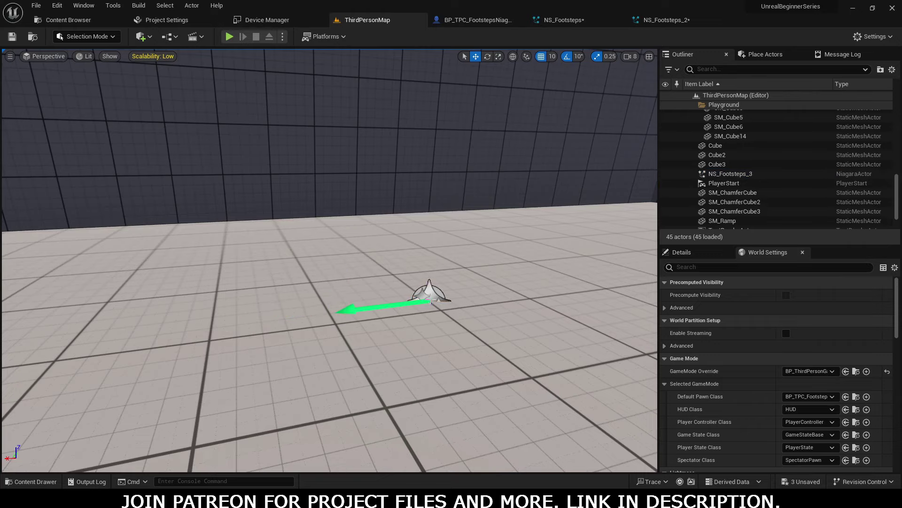
pyautogui.click(430, 290)
pyautogui.press('Delete')
pyautogui.moveTo(431, 290); pyautogui.dragTo(580, 332, button='right')
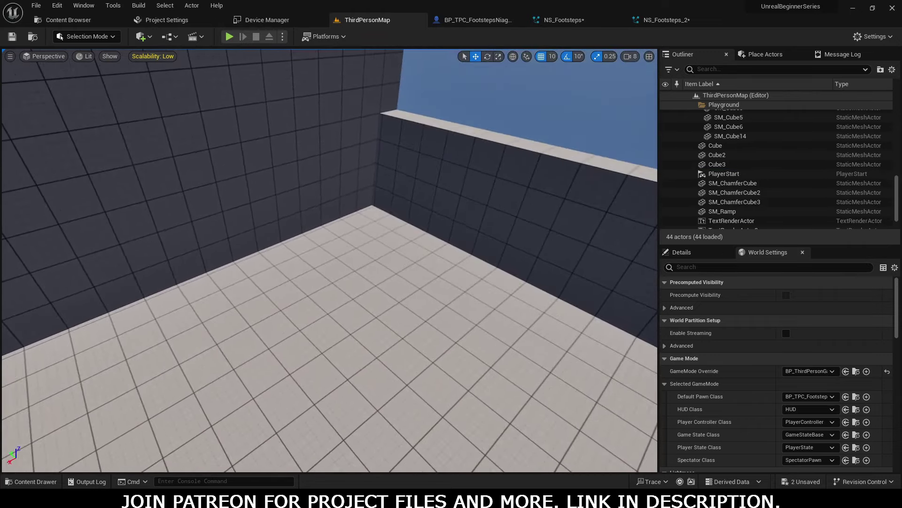
# Play the level, run the character across the floor to check its footsteps, and stop the play session.
pyautogui.click(230, 37)
pyautogui.press('w')
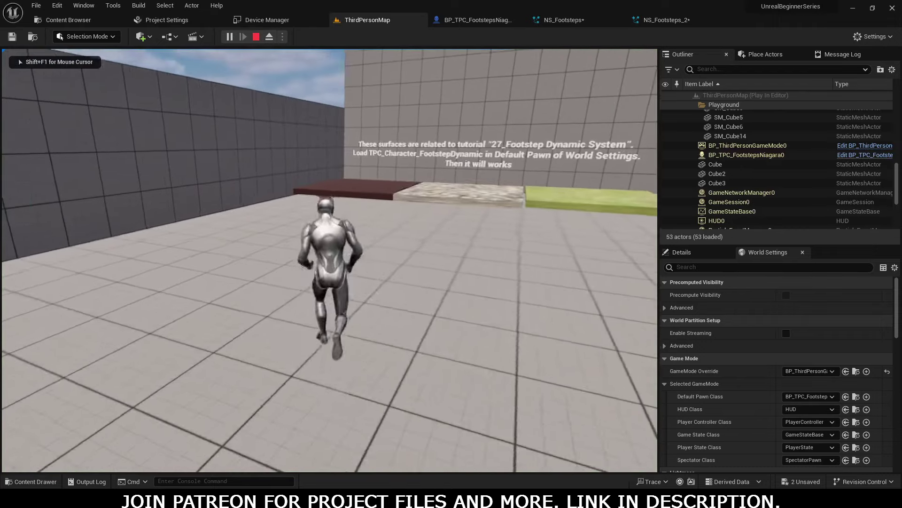
pyautogui.press('w')
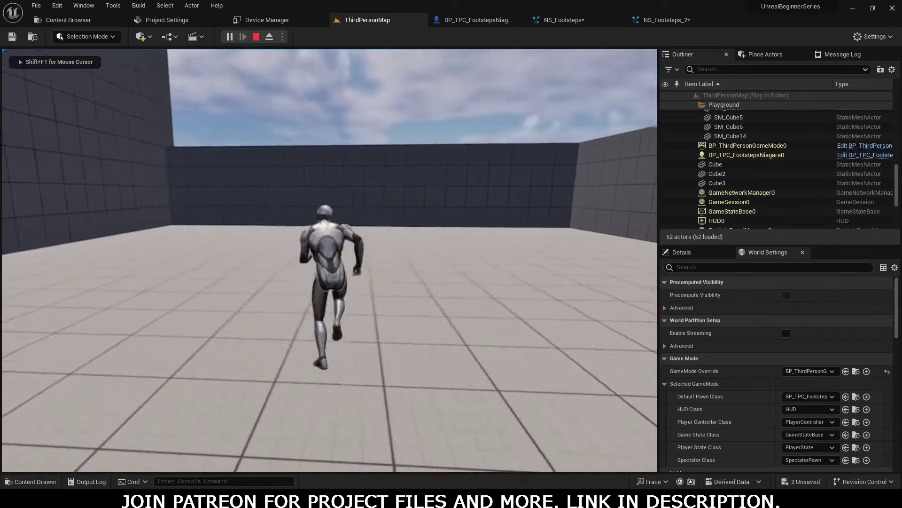
pyautogui.press('Escape')
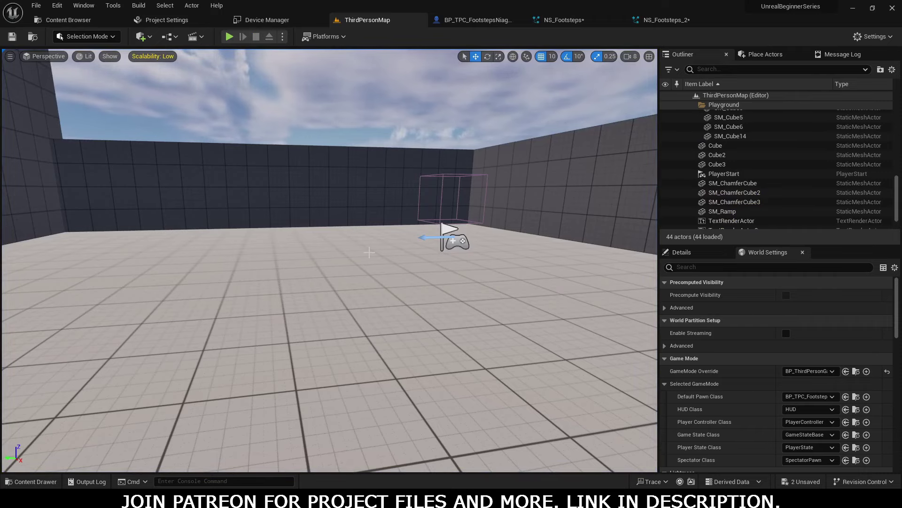
# Save all unsaved assets in the project.
pyautogui.hotkey('ctrl', 'space')
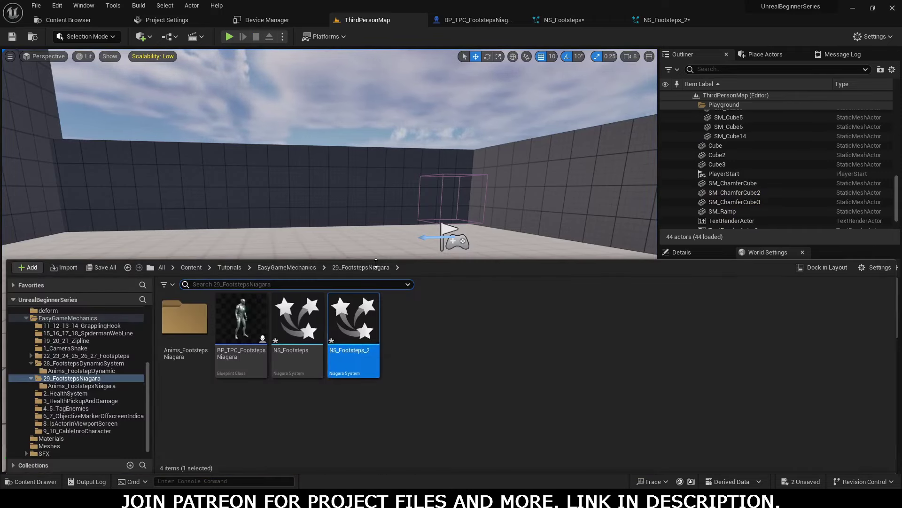
pyautogui.click(36, 5)
pyautogui.click(62, 105)
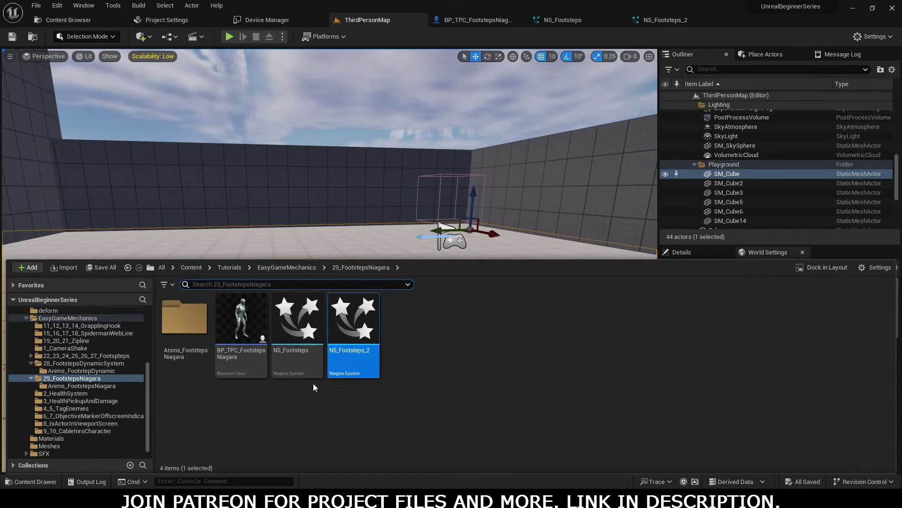
# Open the MM_Run_Fwd_FootstepNiagara animation sequence from the Anims_FootstepsNiagara folder.
pyautogui.moveTo(295, 346)
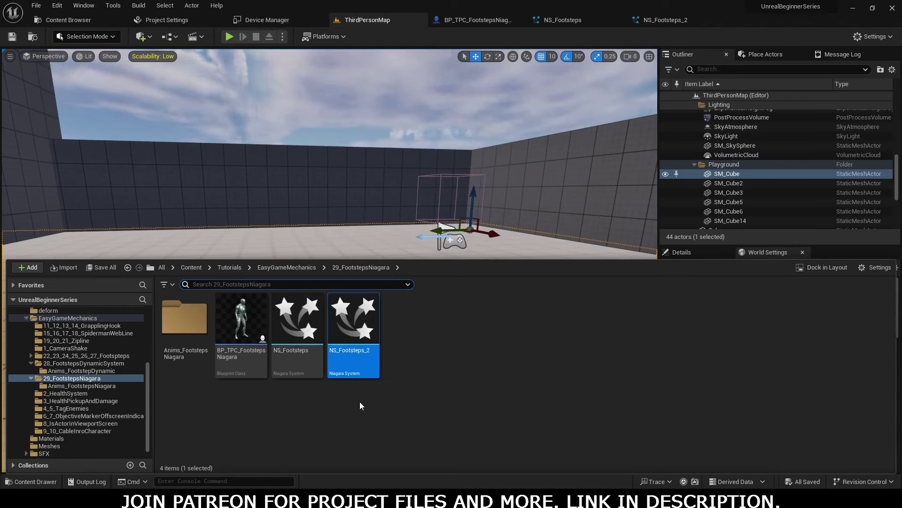
pyautogui.moveTo(371, 359)
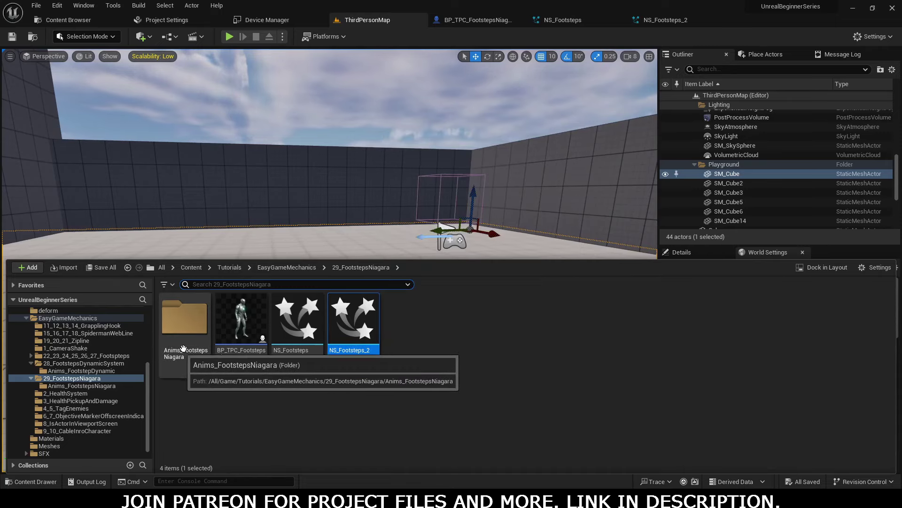
pyautogui.moveTo(245, 320)
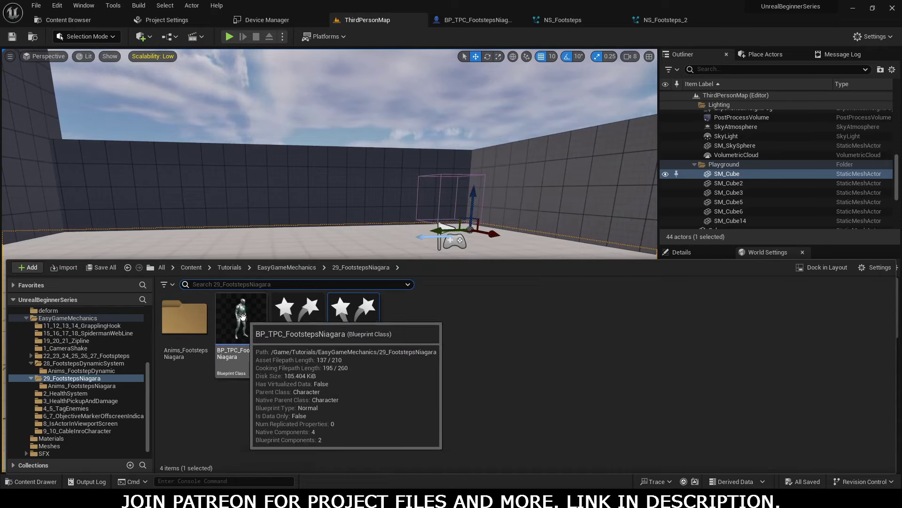
pyautogui.doubleClick(187, 339)
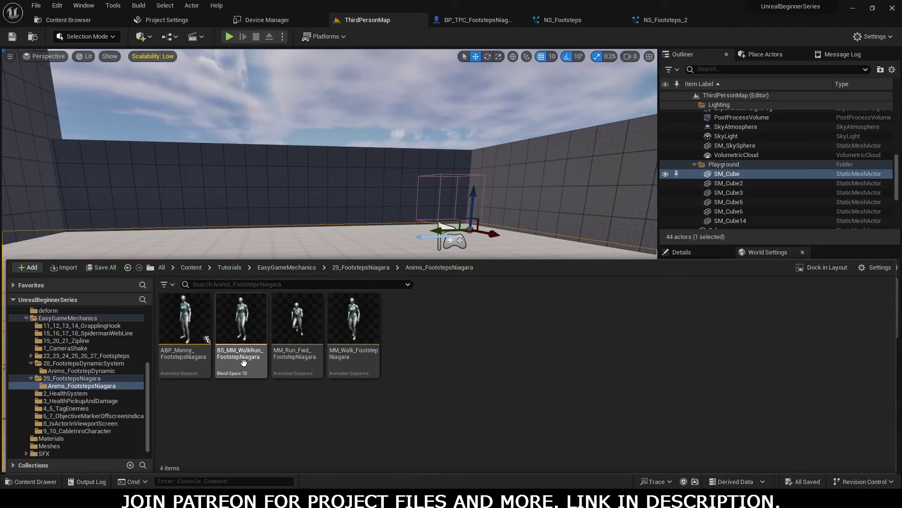
pyautogui.click(376, 269)
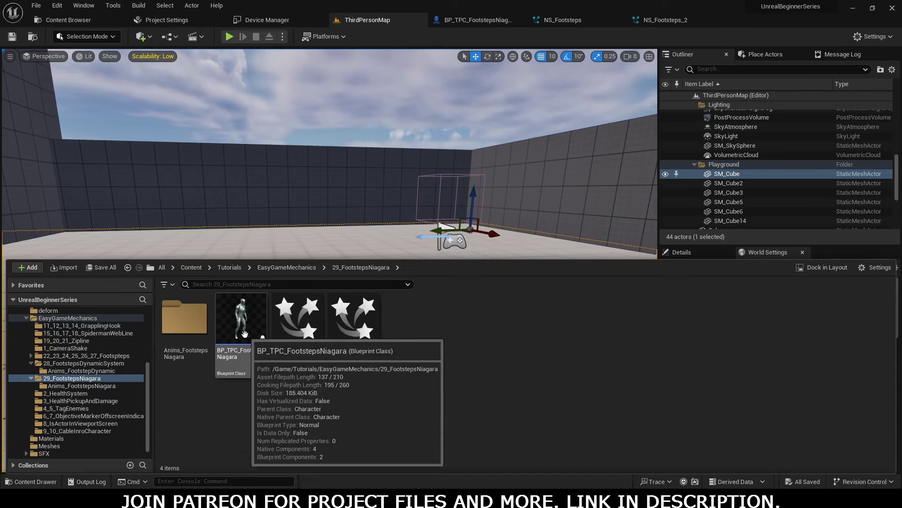
pyautogui.doubleClick(187, 347)
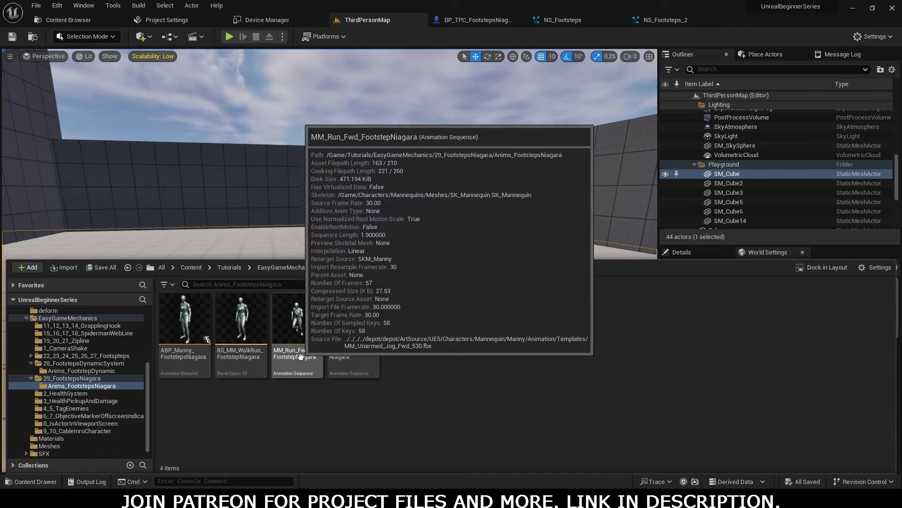
pyautogui.doubleClick(298, 352)
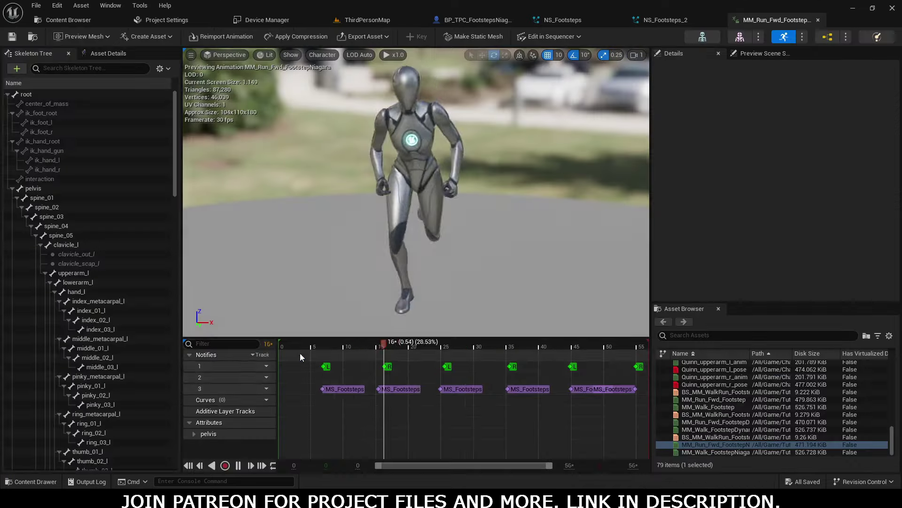
# Examine the MS_Footsteps sound notifies on notify track 3 of the run animation.
pyautogui.click(334, 388)
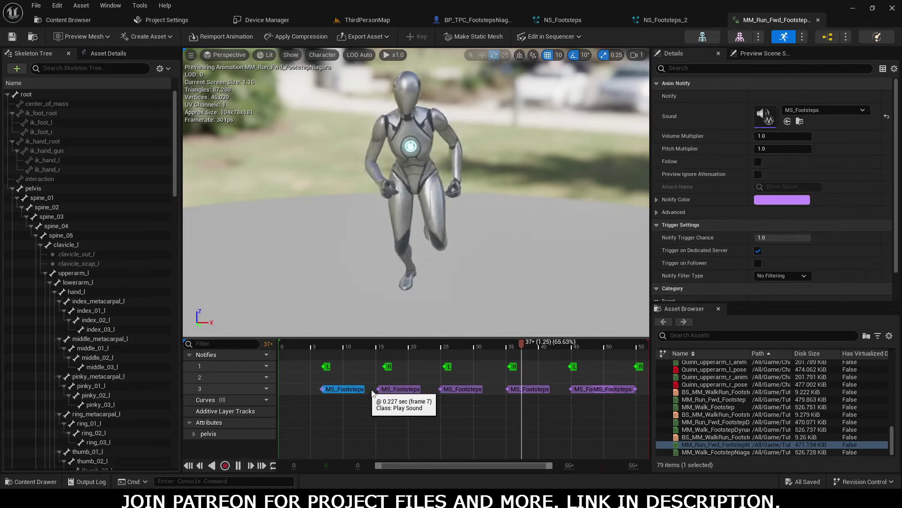
pyautogui.click(461, 389)
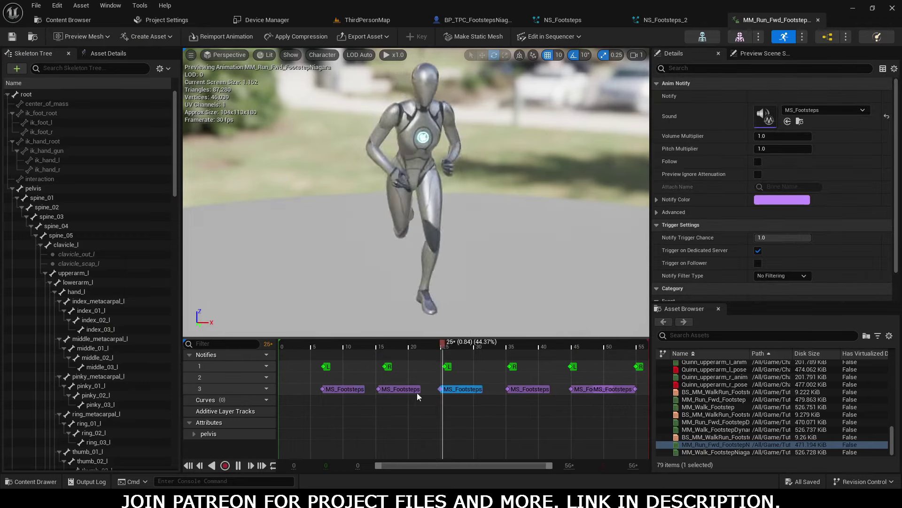
pyautogui.click(320, 377)
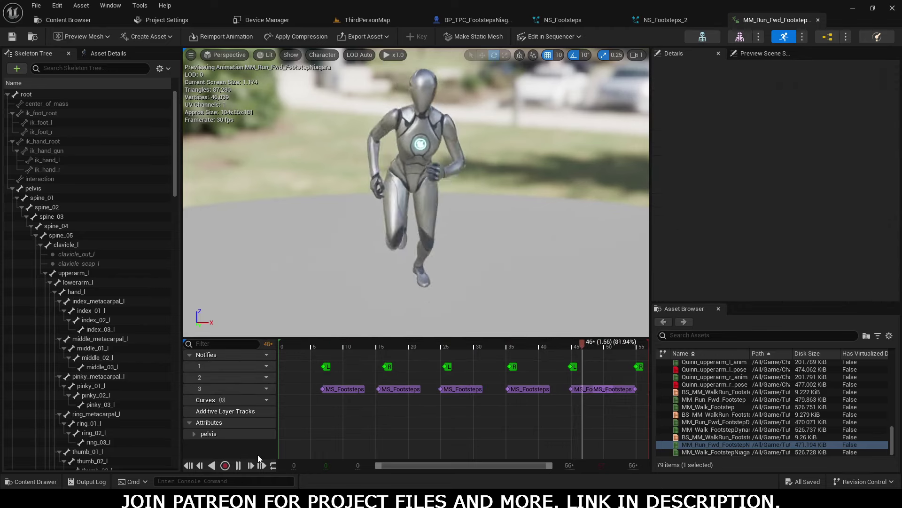
# Pause the run animation at the first foot plant, 0.23 s, and add a Play Niagara Particle Effect notify there on track 2.
pyautogui.click(238, 465)
pyautogui.moveTo(294, 343); pyautogui.dragTo(324, 347)
pyautogui.moveTo(357, 245); pyautogui.dragTo(503, 251, button='right')
pyautogui.moveTo(339, 213); pyautogui.dragTo(394, 267)
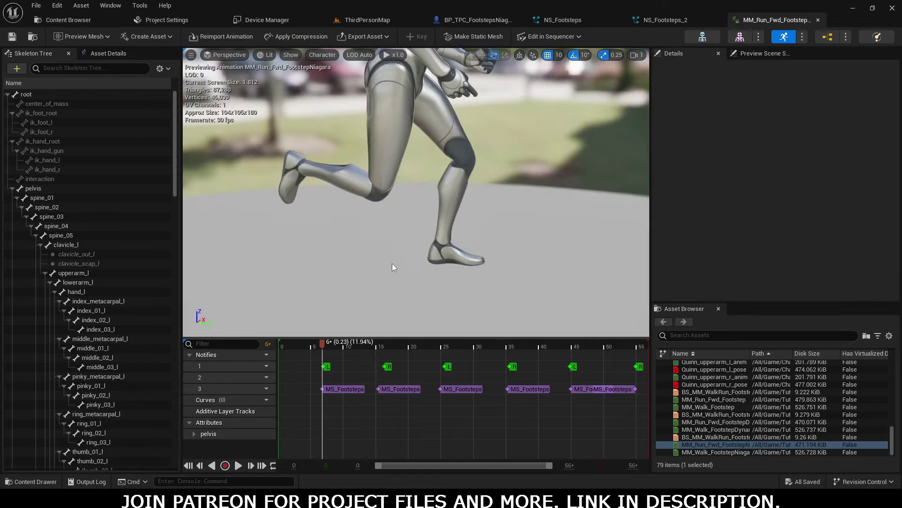
pyautogui.rightClick(323, 375)
pyautogui.moveTo(354, 396)
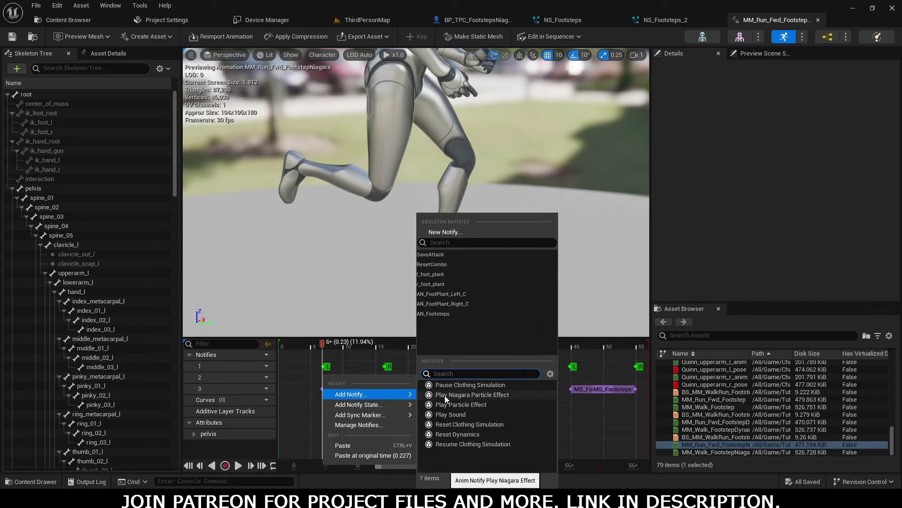
pyautogui.click(482, 396)
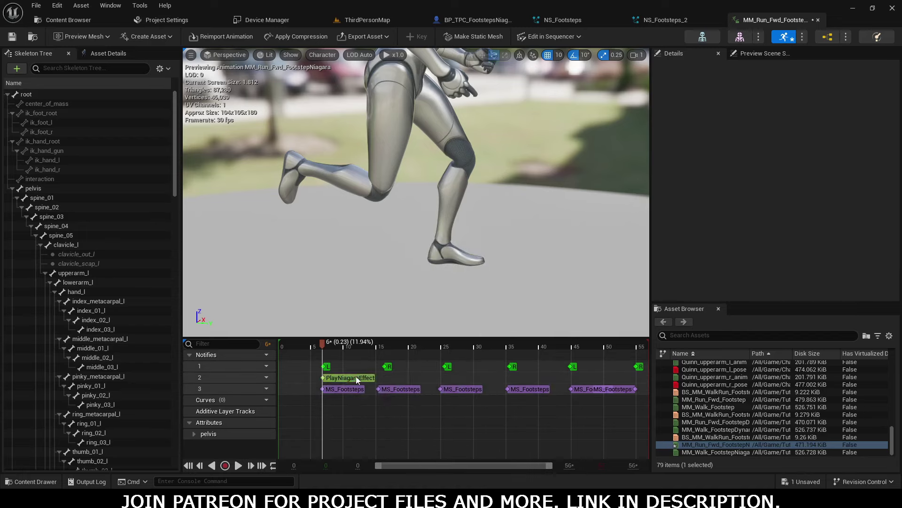
# Assign the NS_Footsteps_2 Niagara system to the new particle notify on track 2 and preview it at the first foot plant.
pyautogui.click(357, 380)
pyautogui.click(806, 115)
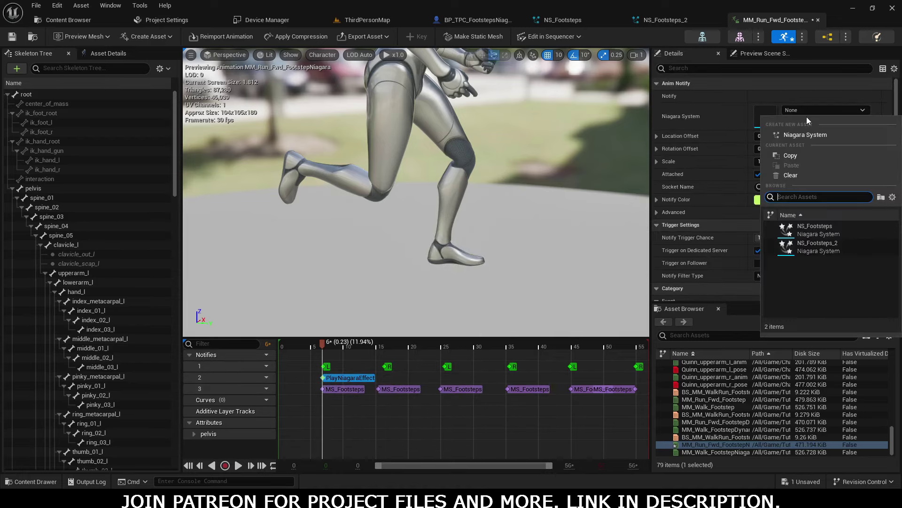
pyautogui.write('f')
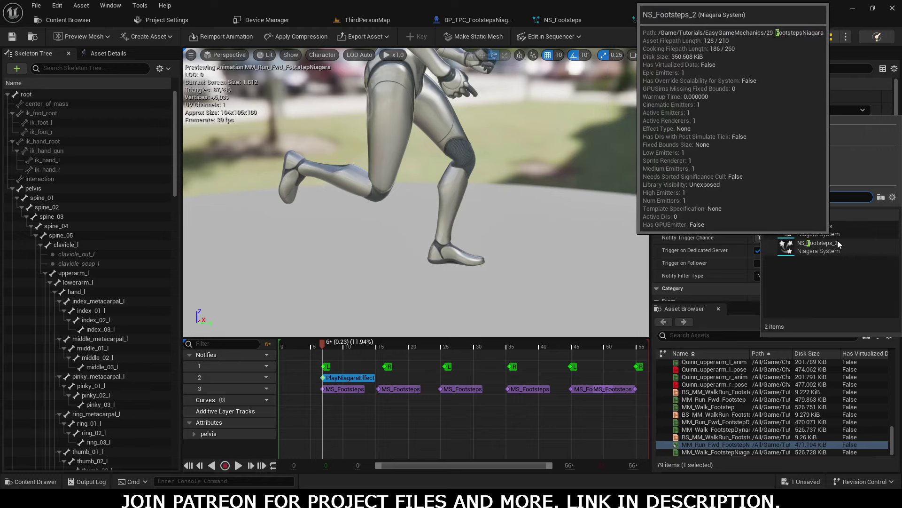
pyautogui.click(822, 247)
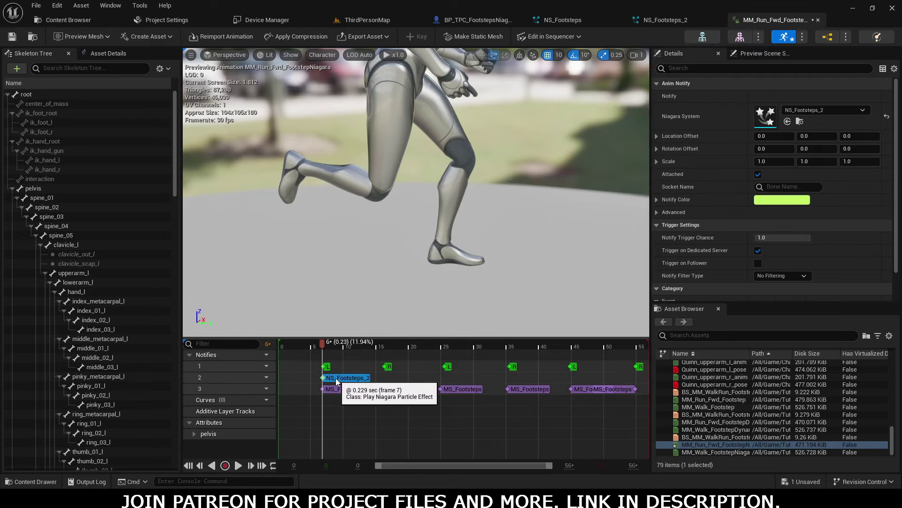
pyautogui.moveTo(323, 344)
pyautogui.mouseDown()
pyautogui.moveTo(386, 346)
pyautogui.moveTo(323, 346)
pyautogui.mouseUp()
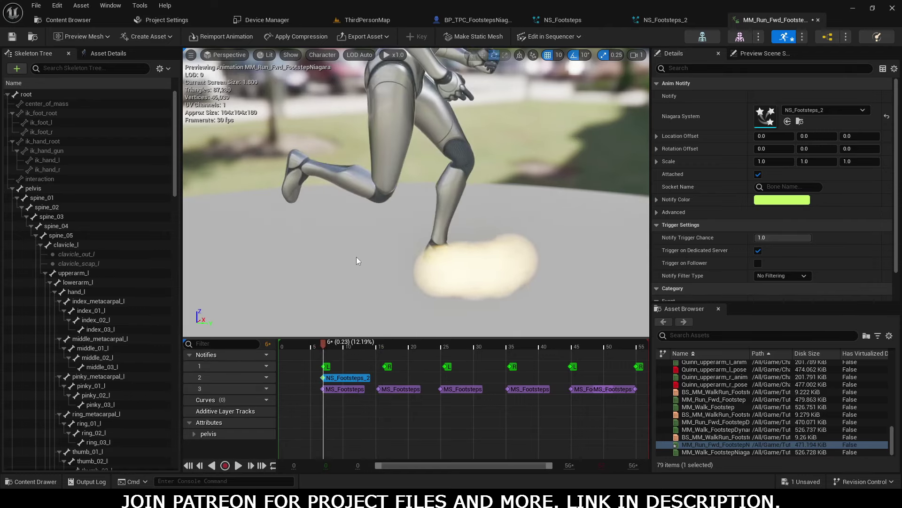
pyautogui.scroll(-3, 365, 221)
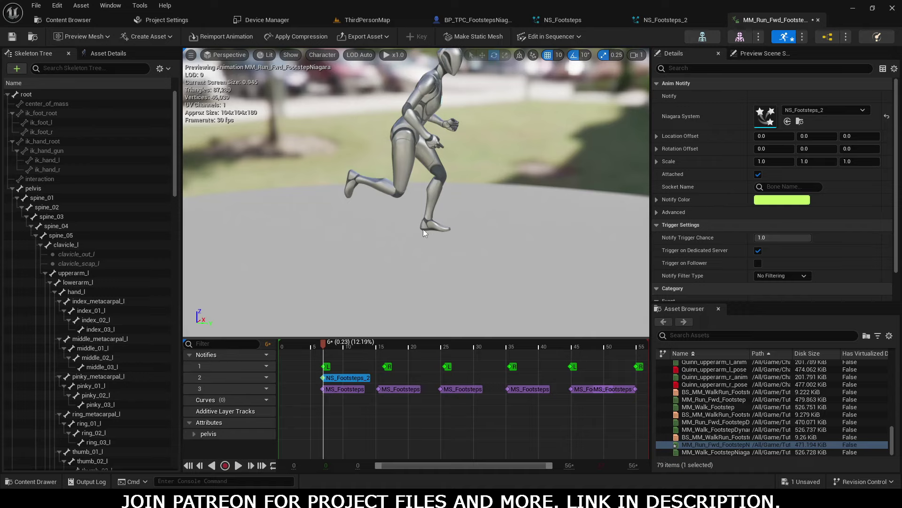
# In NS_Footsteps_2, set the Add Velocity module's minimum and maximum Y velocity to -50.
pyautogui.click(672, 22)
pyautogui.click(429, 262)
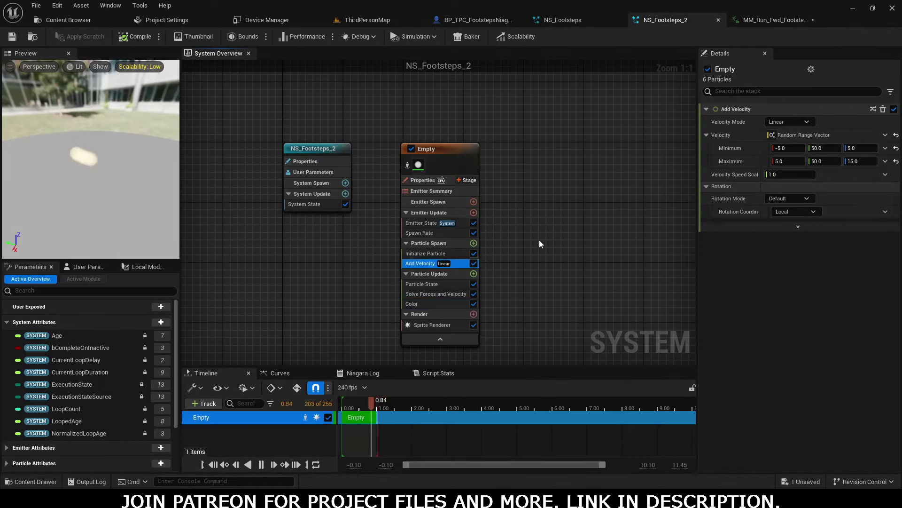
pyautogui.click(819, 148)
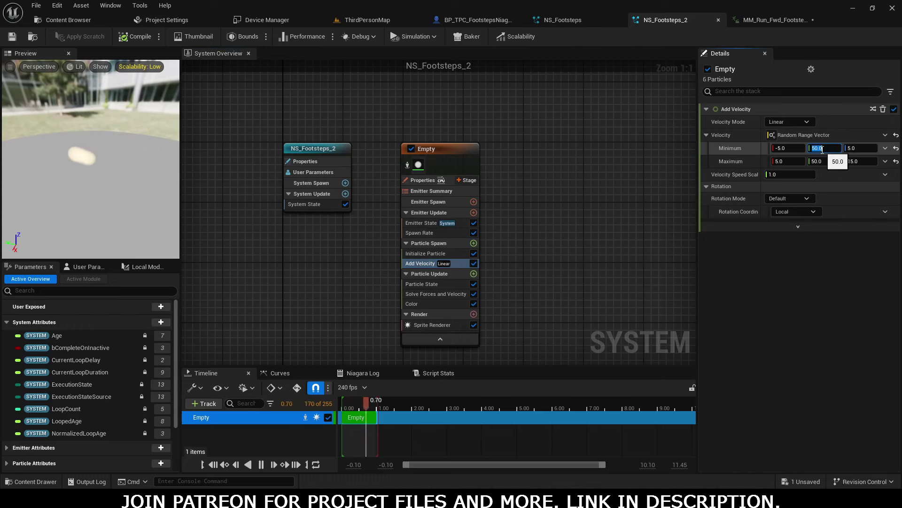
pyautogui.write('-')
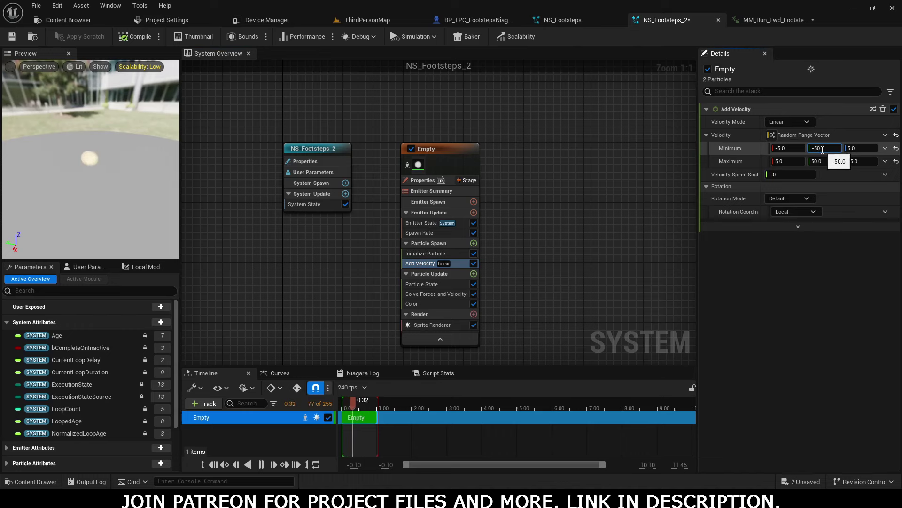
pyautogui.press('Return')
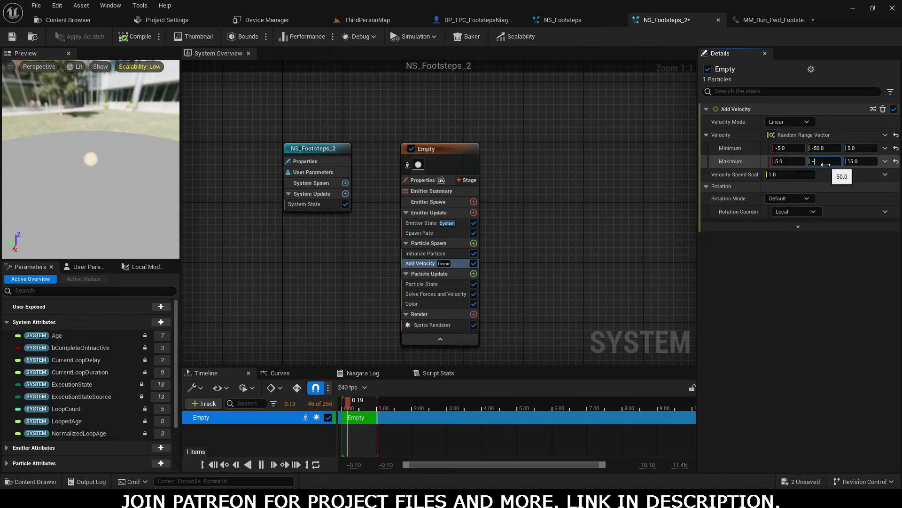
pyautogui.press('Return')
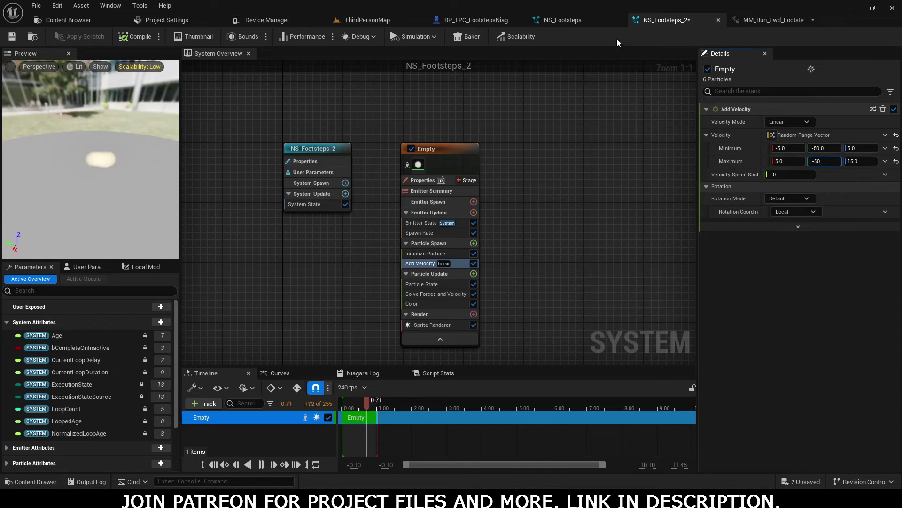
# Return to the MM_Run_Fwd_FootstepNiagara animation and paste a copy of the NS_Footsteps_2 notify on track 2 at the second foot plant, 0.54 s.
pyautogui.click(753, 20)
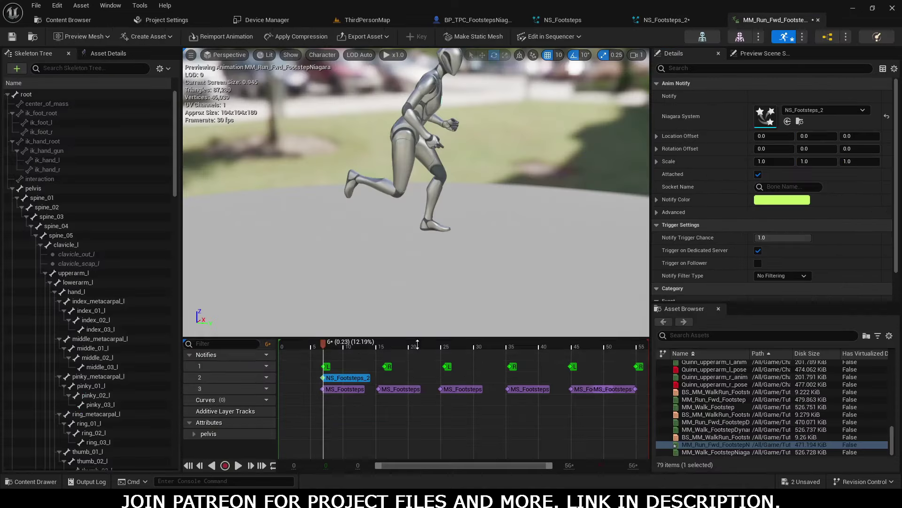
pyautogui.moveTo(323, 344); pyautogui.dragTo(344, 344)
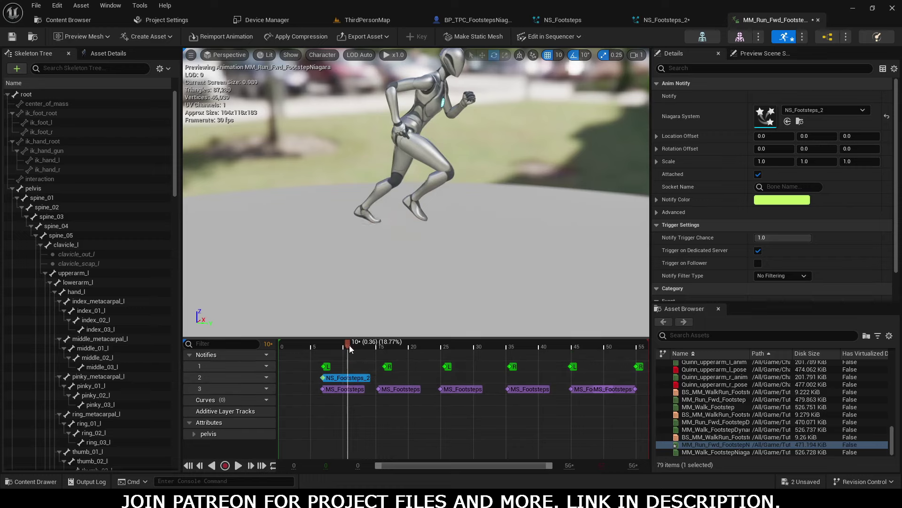
pyautogui.moveTo(349, 346); pyautogui.dragTo(384, 347)
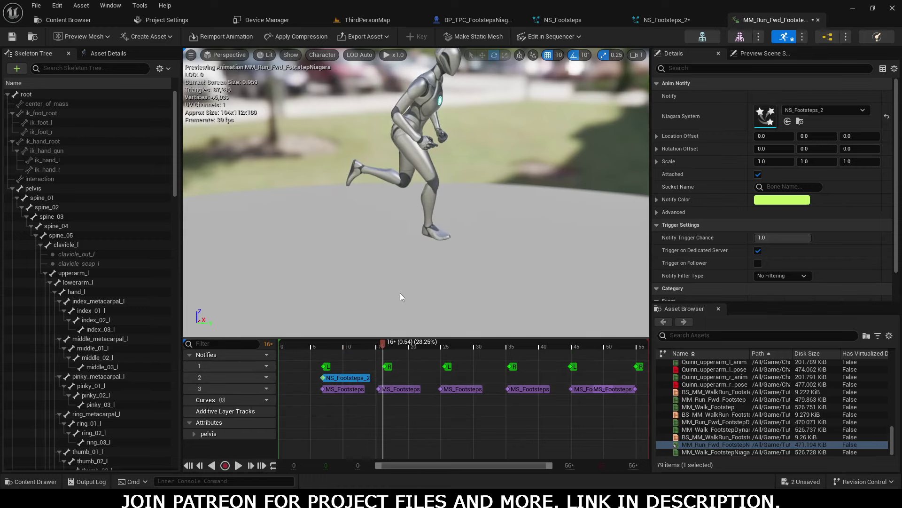
pyautogui.rightClick(383, 376)
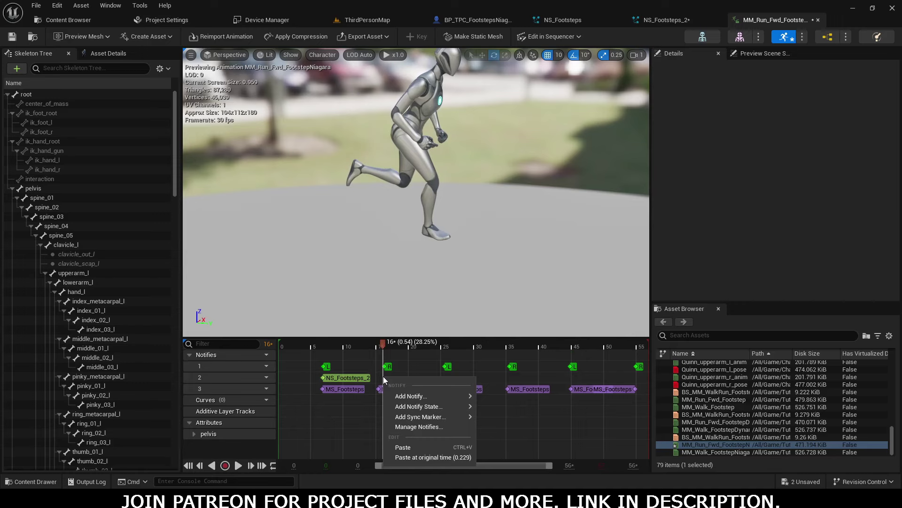
pyautogui.press('Escape')
pyautogui.hotkey('ctrl', 'v')
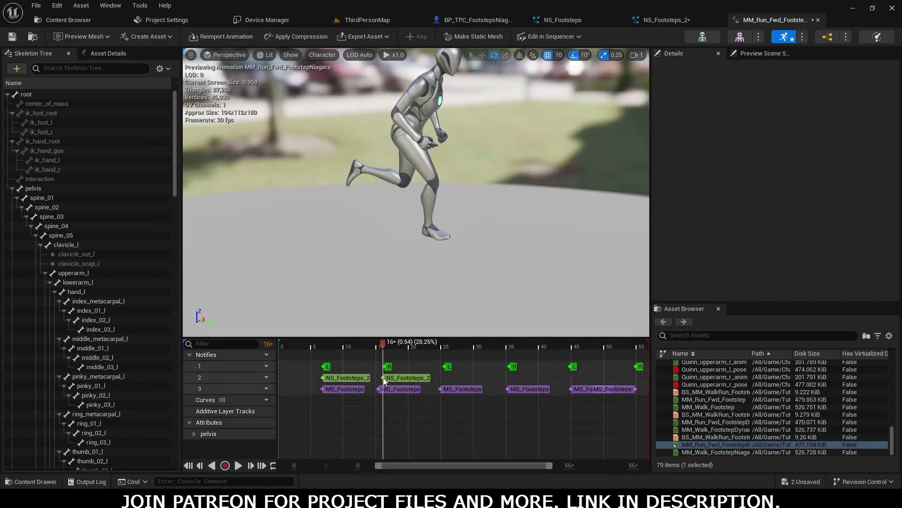
# Paste the NS_Footsteps_2 notify on track 2 at each remaining foot plant, from 0.85 s to the end of the run.
pyautogui.moveTo(383, 344); pyautogui.dragTo(445, 346)
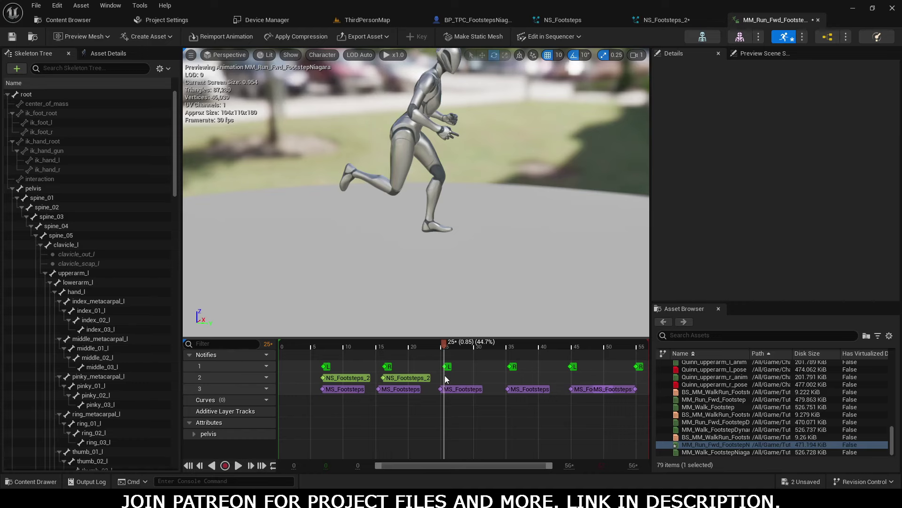
pyautogui.moveTo(445, 369); pyautogui.dragTo(512, 378)
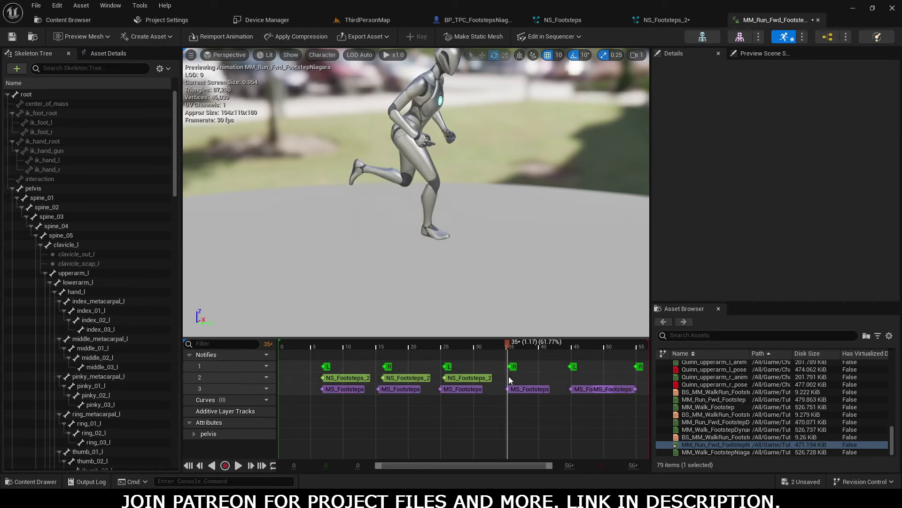
pyautogui.hotkey('ctrl', 'v')
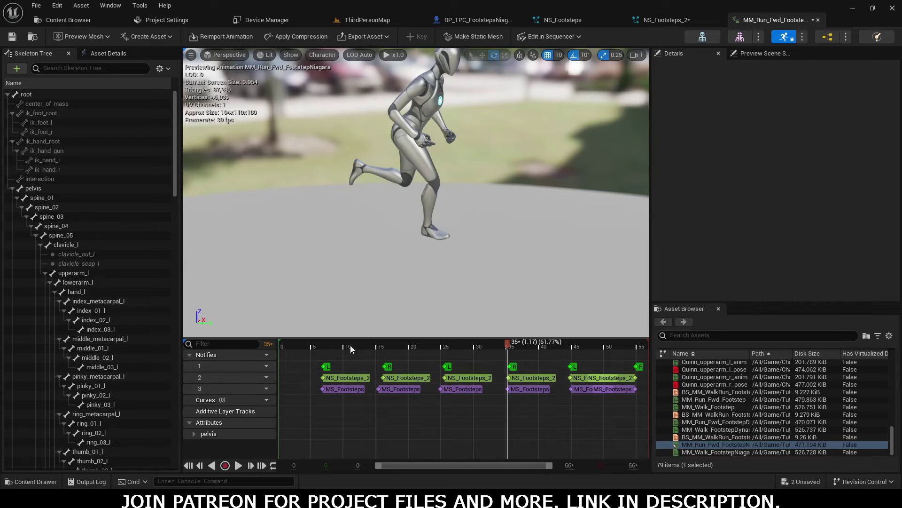
# Play back the run animation to preview its footstep particles and save all unsaved assets.
pyautogui.click(241, 467)
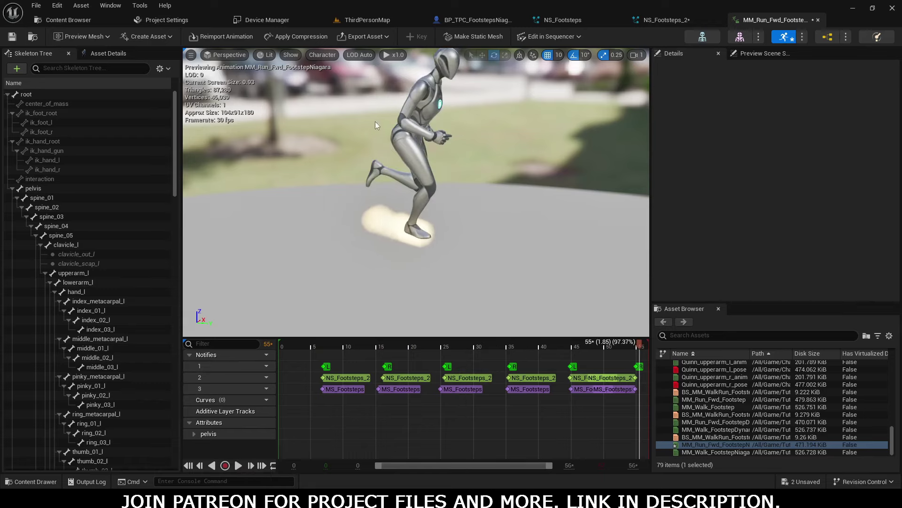
pyautogui.click(36, 5)
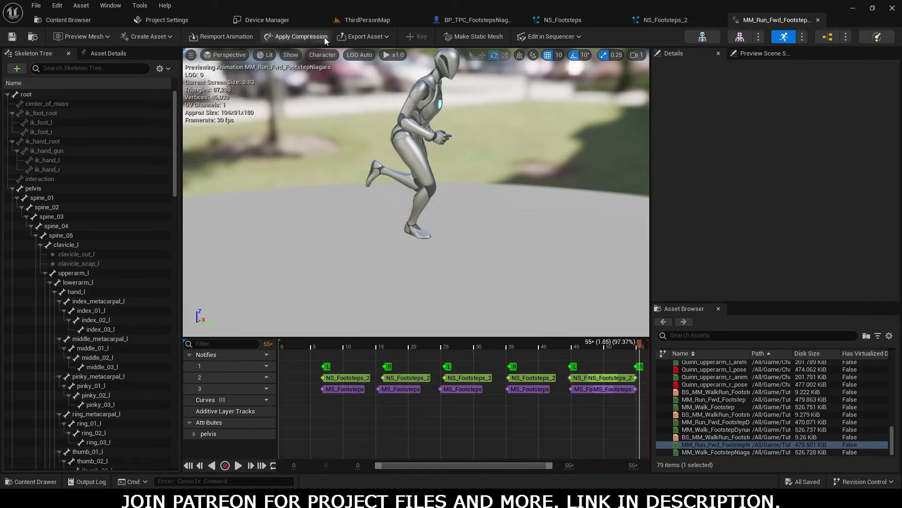
# Playtest ThirdPersonMap in the editor, running the character around in several directions to check the footstep particle trail.
pyautogui.click(367, 20)
pyautogui.click(230, 36)
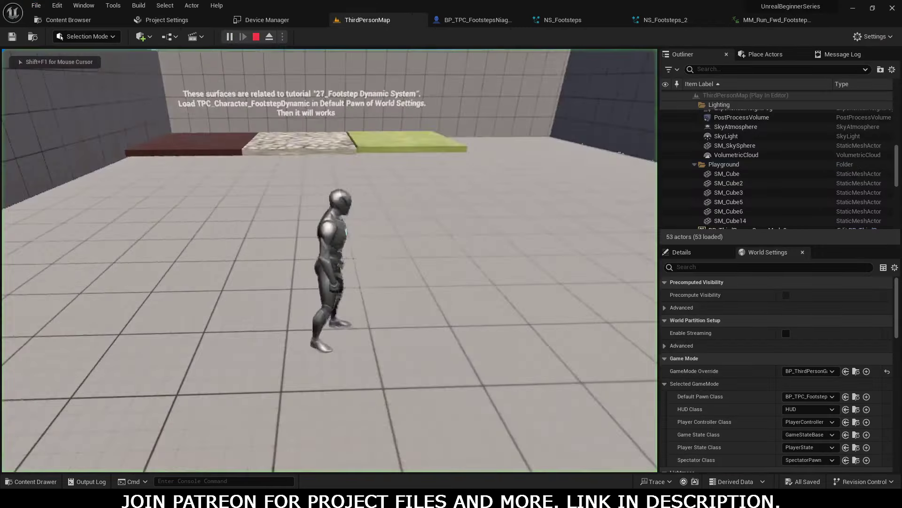
pyautogui.press('w')
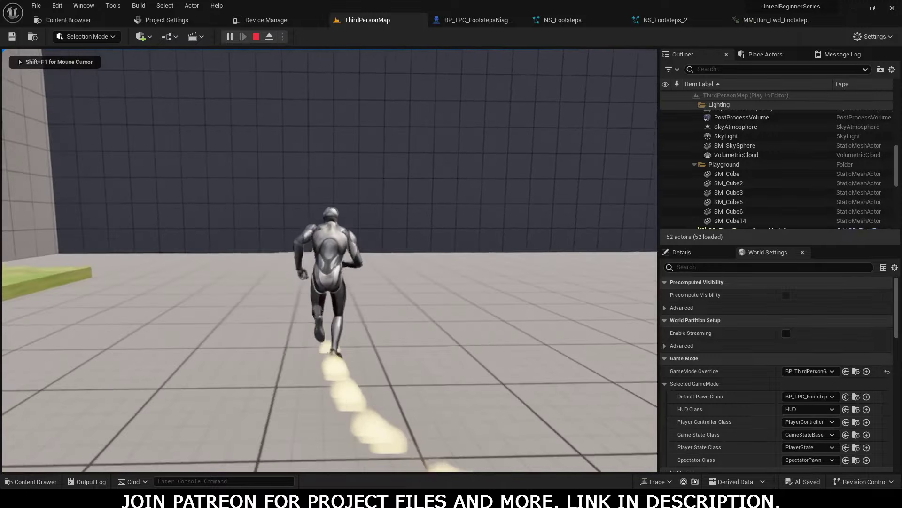
pyautogui.press('w')
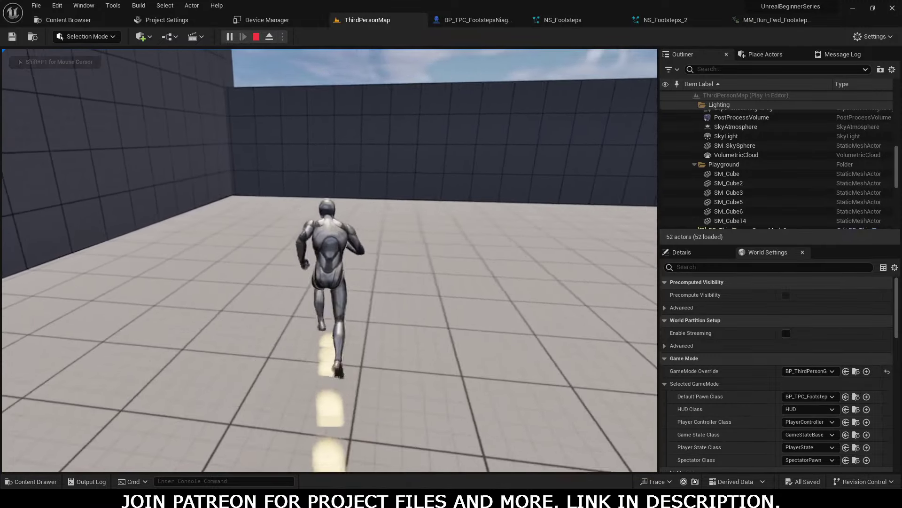
pyautogui.press('d')
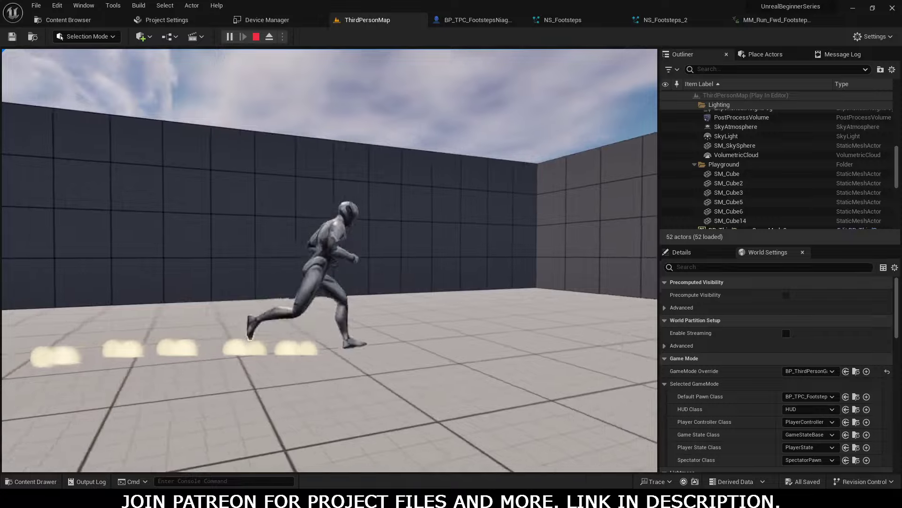
pyautogui.press('w')
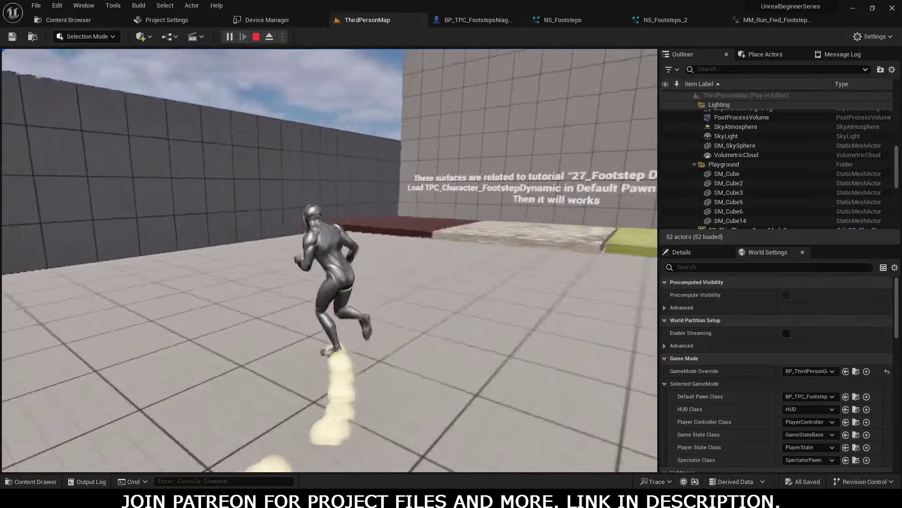
pyautogui.press('w')
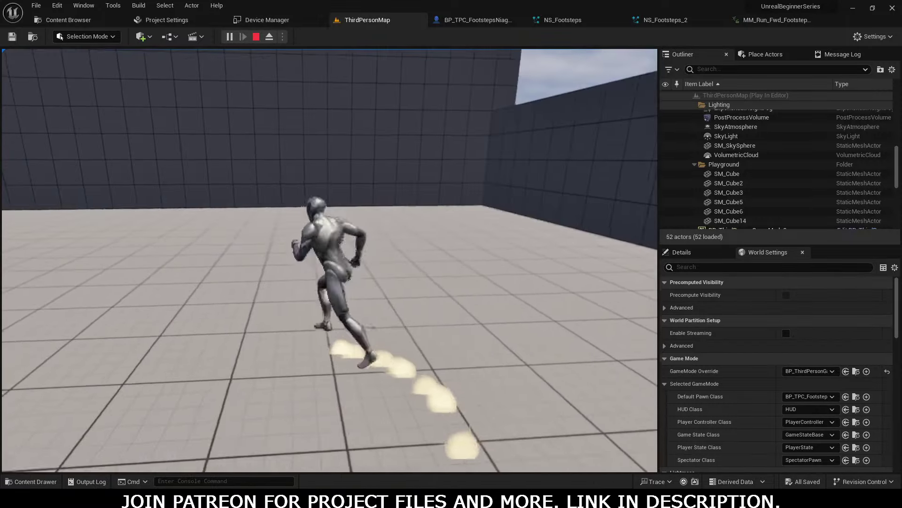
pyautogui.press('w')
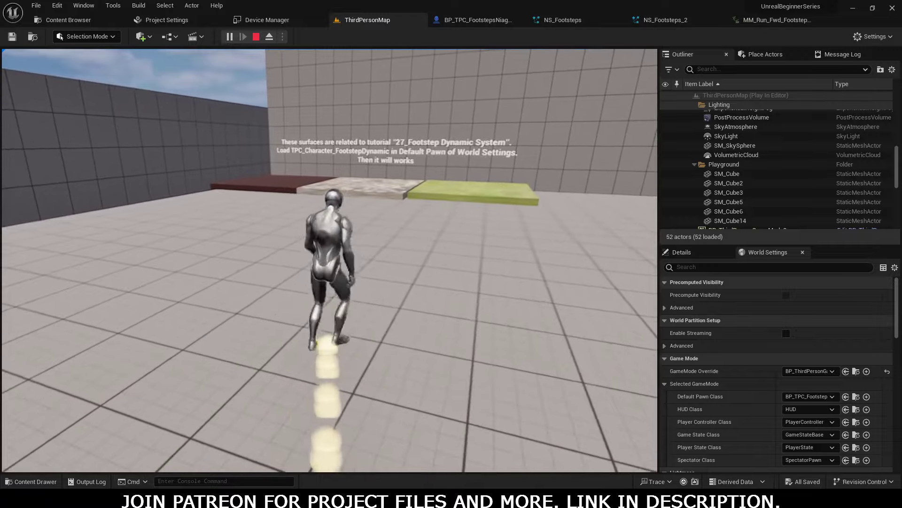
pyautogui.press('d')
pyautogui.press('w')
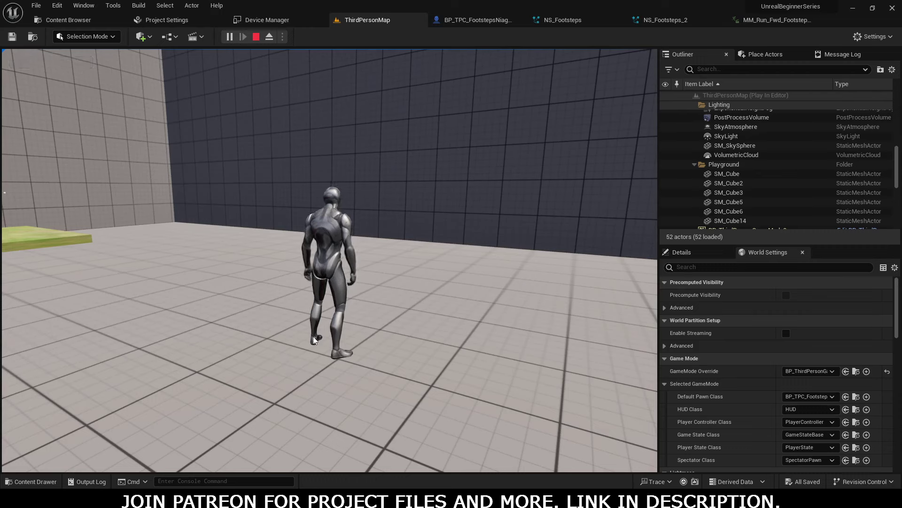
pyautogui.click(298, 305)
pyautogui.press('w')
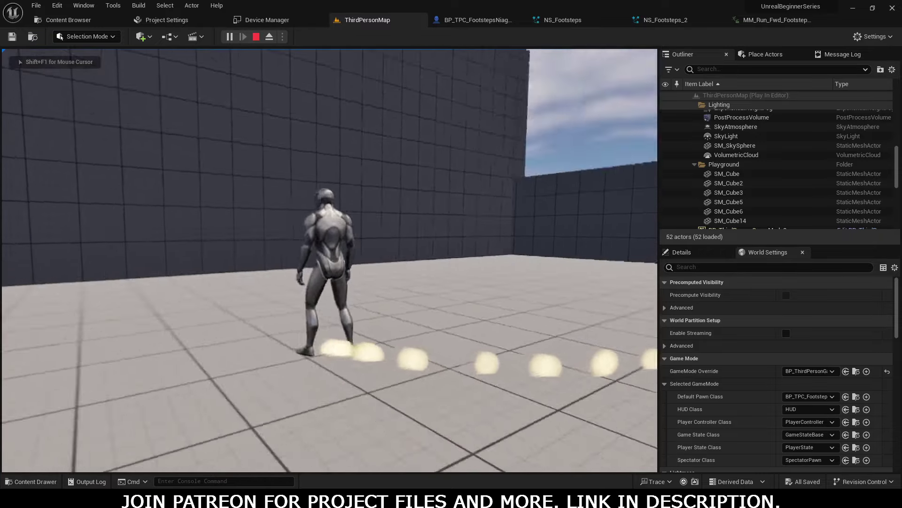
pyautogui.press('w')
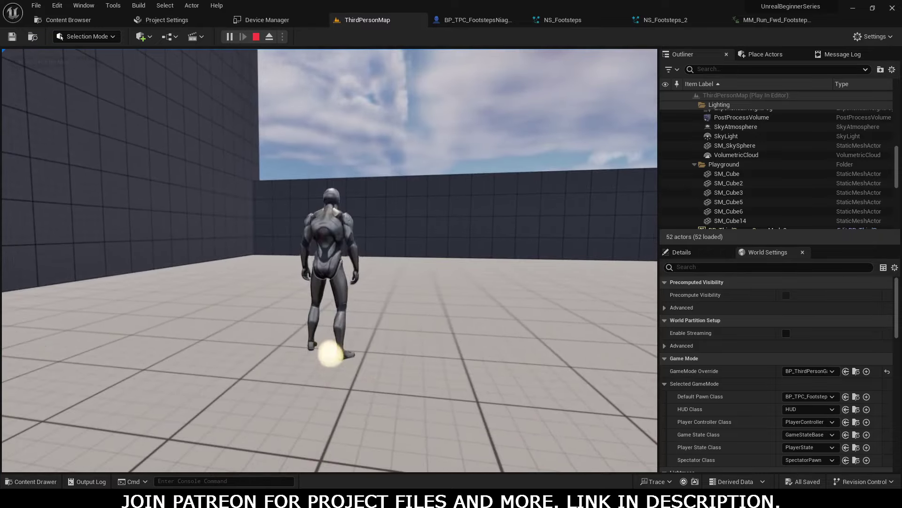
pyautogui.press('w')
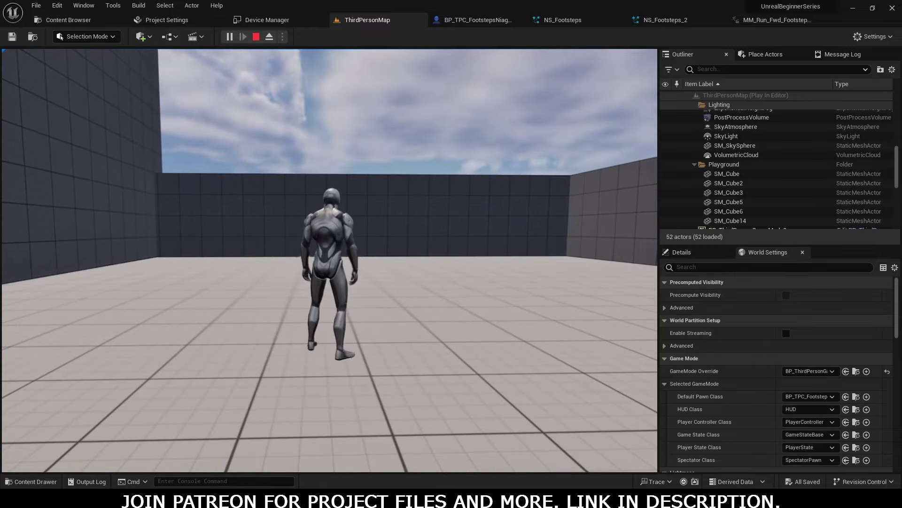